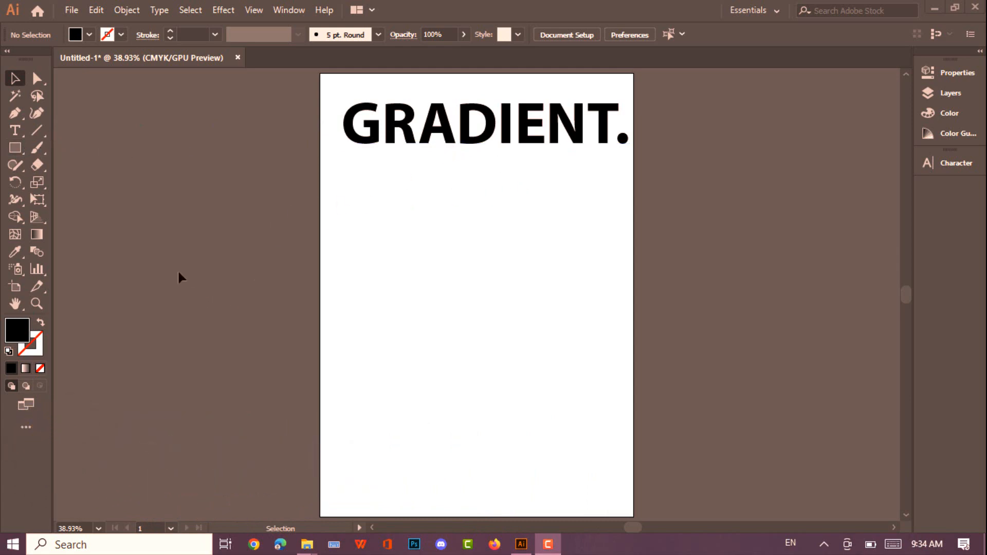
Step: Show the Gradient panel and place it beside the artboard
{"action": "left_click", "coordinate": [291, 10]}
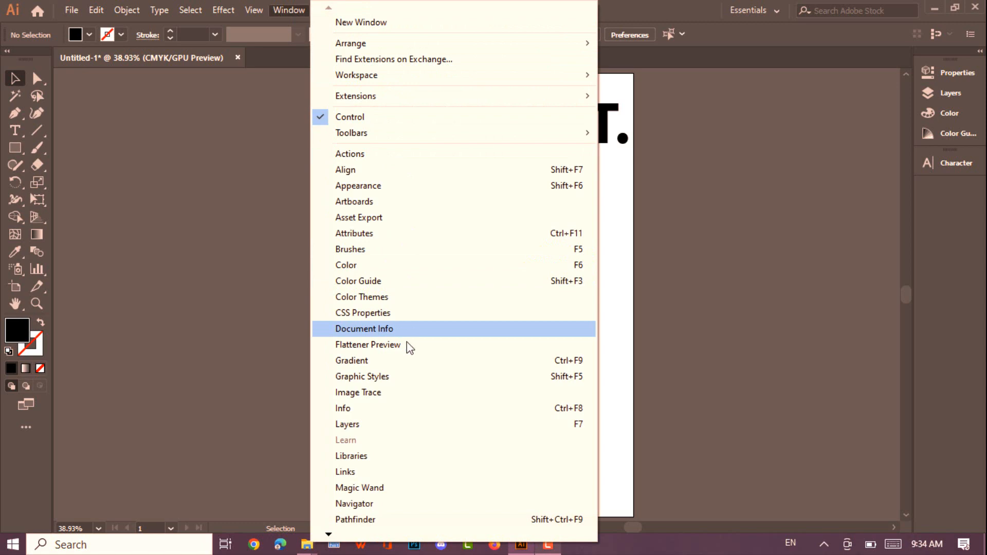
{"action": "scroll", "coordinate": [406, 344], "scroll_direction": "down", "scroll_amount": 2}
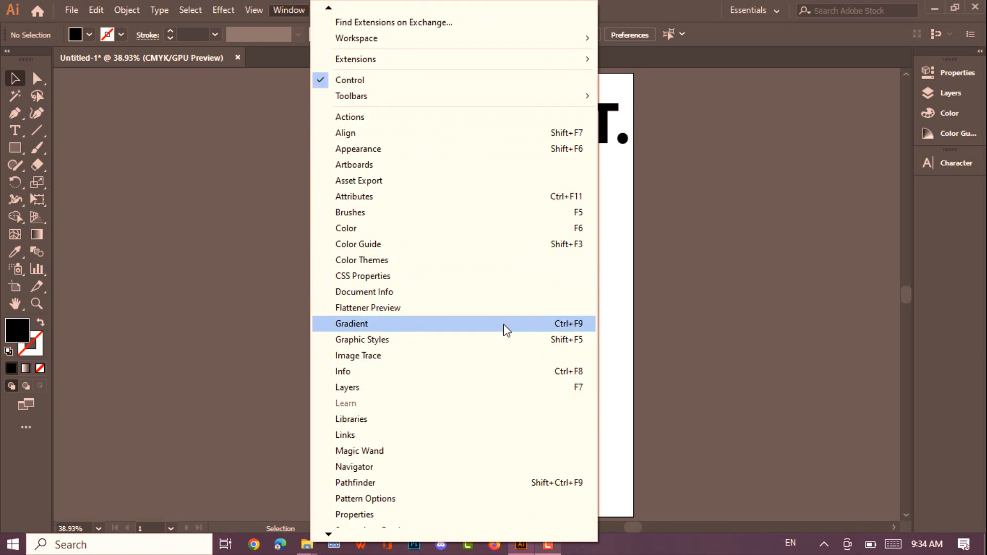
{"action": "left_click", "coordinate": [547, 326]}
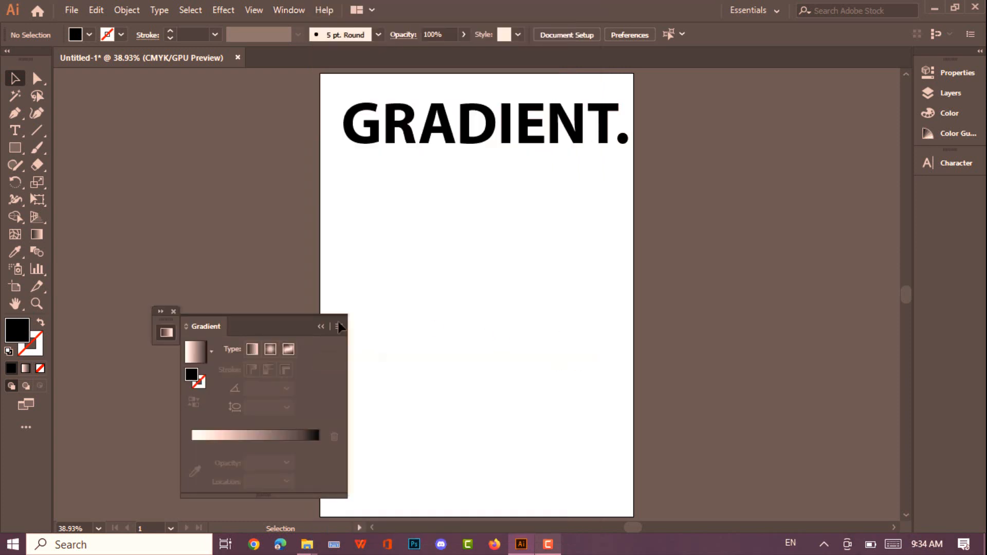
{"action": "left_click_drag", "start_coordinate": [262, 325], "coordinate": [754, 110]}
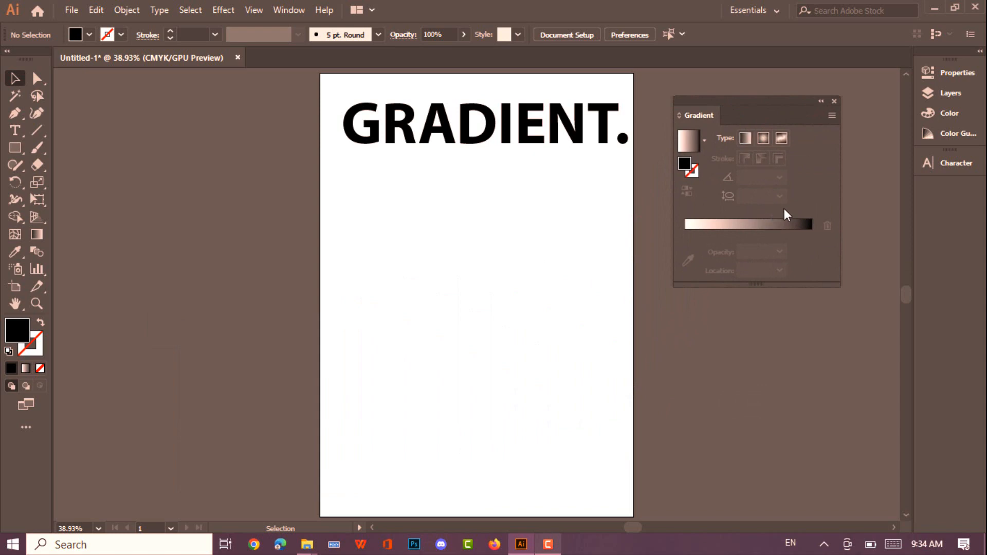
Step: Draw a black rectangle with the Rectangle tool below the GRADIENT. heading and move it slightly upward
{"action": "left_click", "coordinate": [15, 149]}
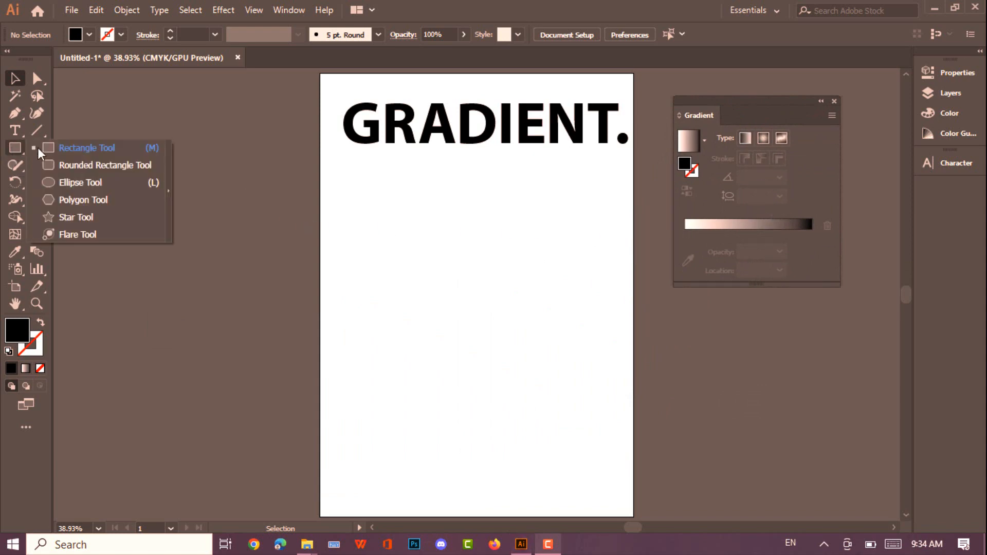
{"action": "left_click", "coordinate": [84, 149]}
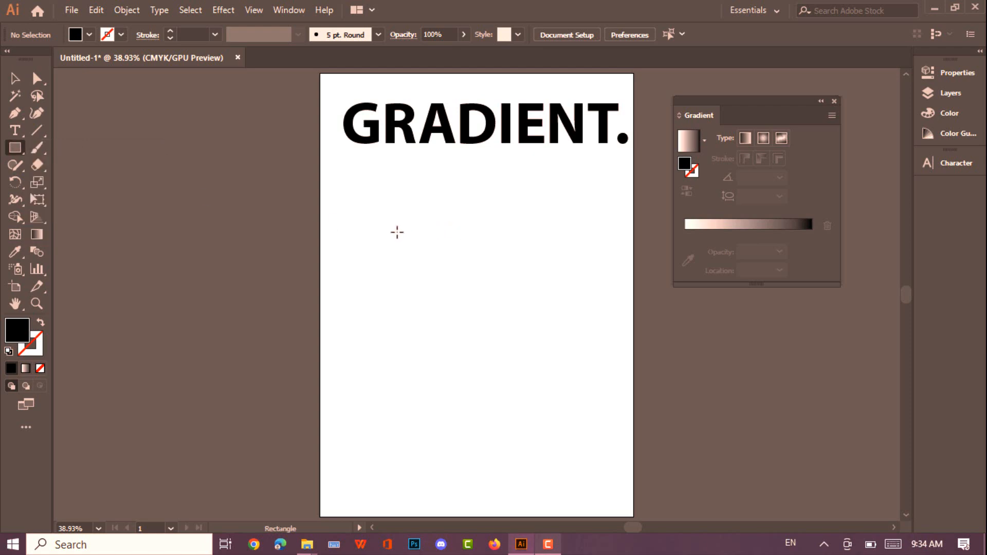
{"action": "left_click_drag", "start_coordinate": [396, 232], "coordinate": [525, 346]}
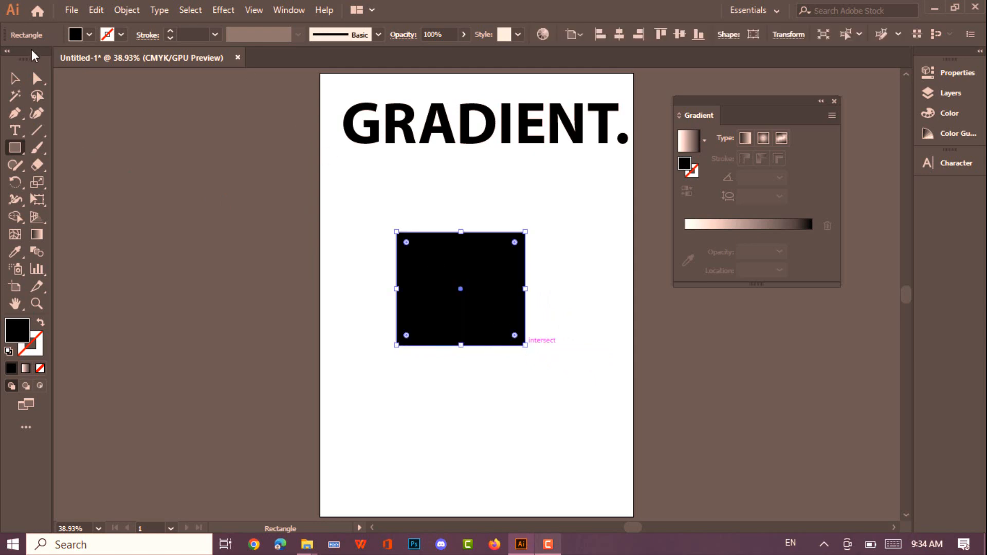
{"action": "key", "text": "v"}
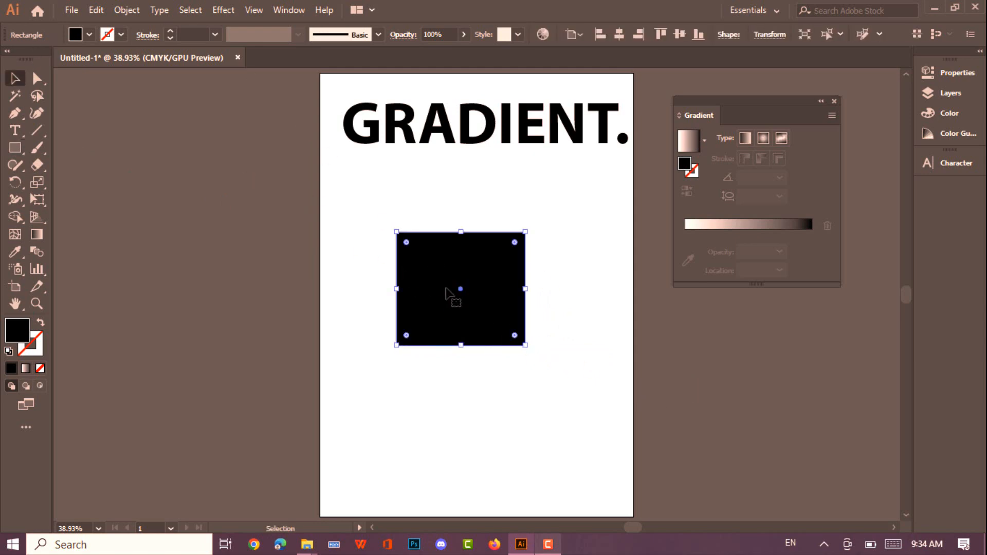
{"action": "left_click_drag", "start_coordinate": [460, 289], "coordinate": [460, 259]}
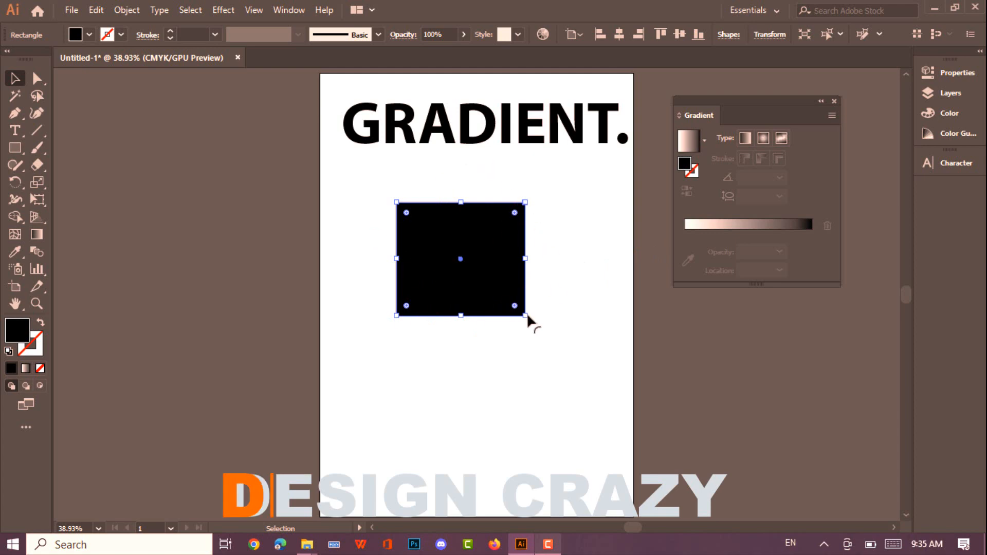
Step: Fill the rectangle with the white-to-black linear gradient at a 0° angle and move it closer to the heading
{"action": "left_click", "coordinate": [35, 350]}
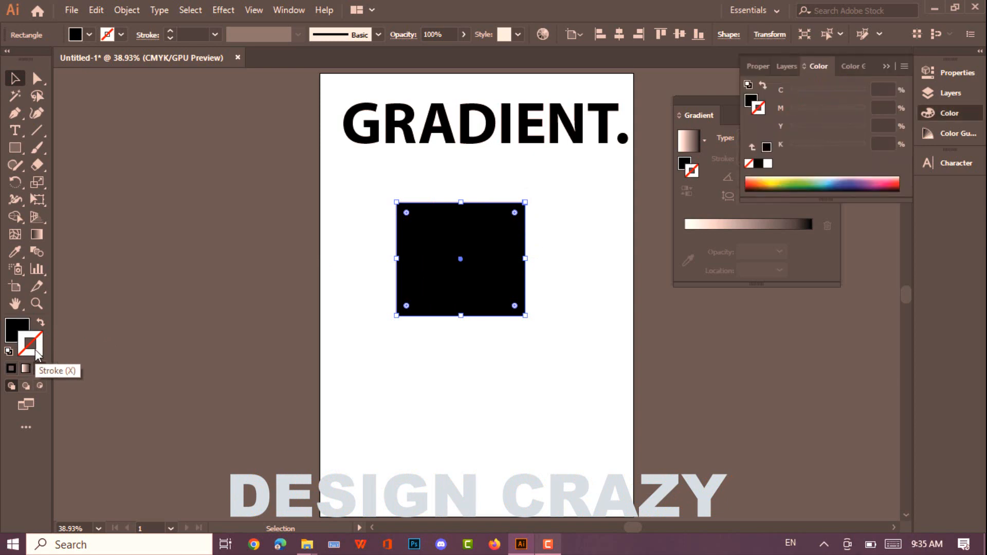
{"action": "left_click", "coordinate": [20, 330]}
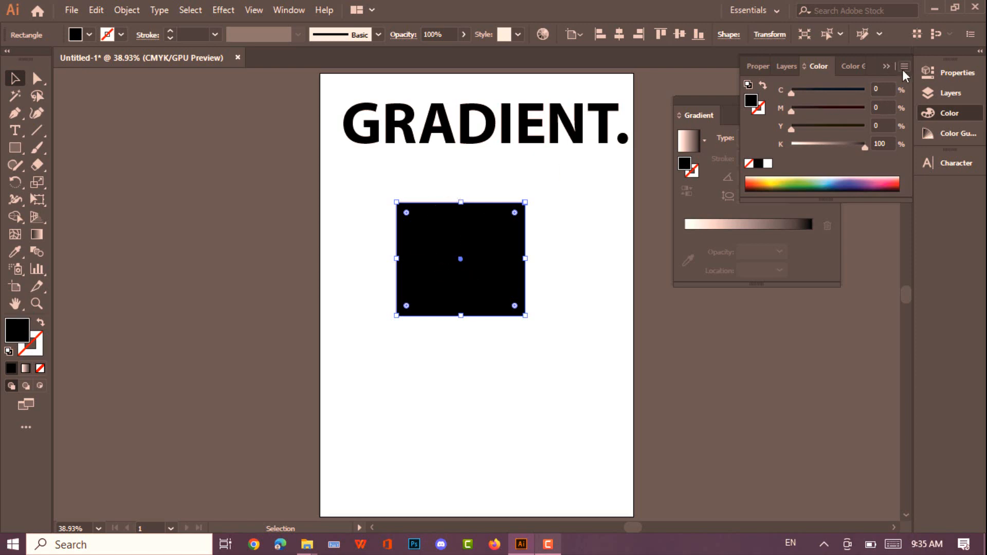
{"action": "left_click", "coordinate": [883, 67]}
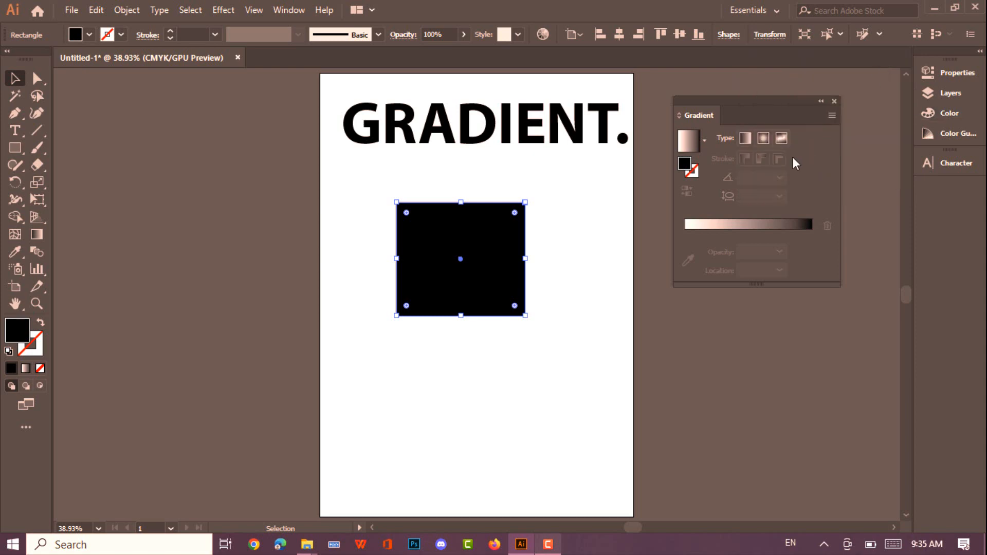
{"action": "left_click", "coordinate": [741, 222]}
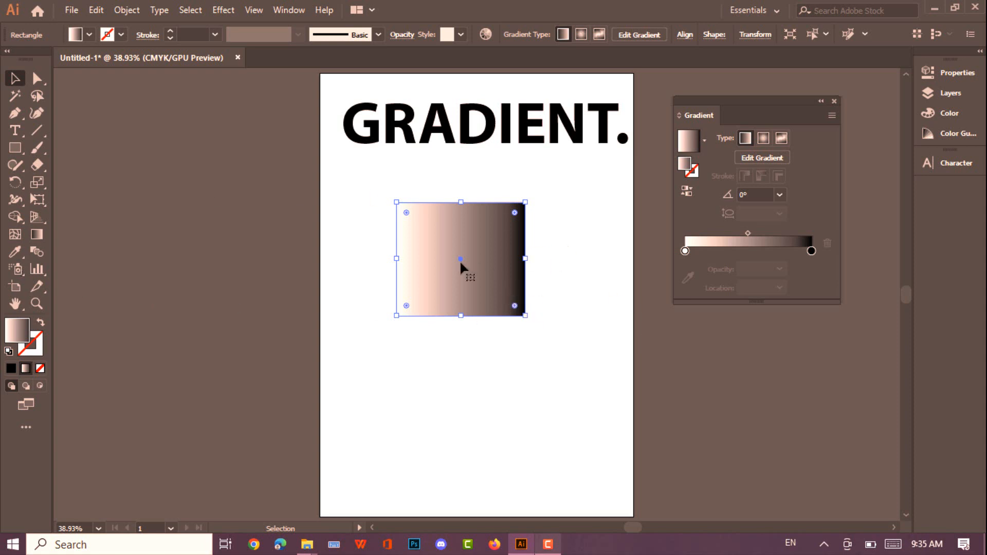
{"action": "left_click_drag", "start_coordinate": [463, 258], "coordinate": [461, 236]}
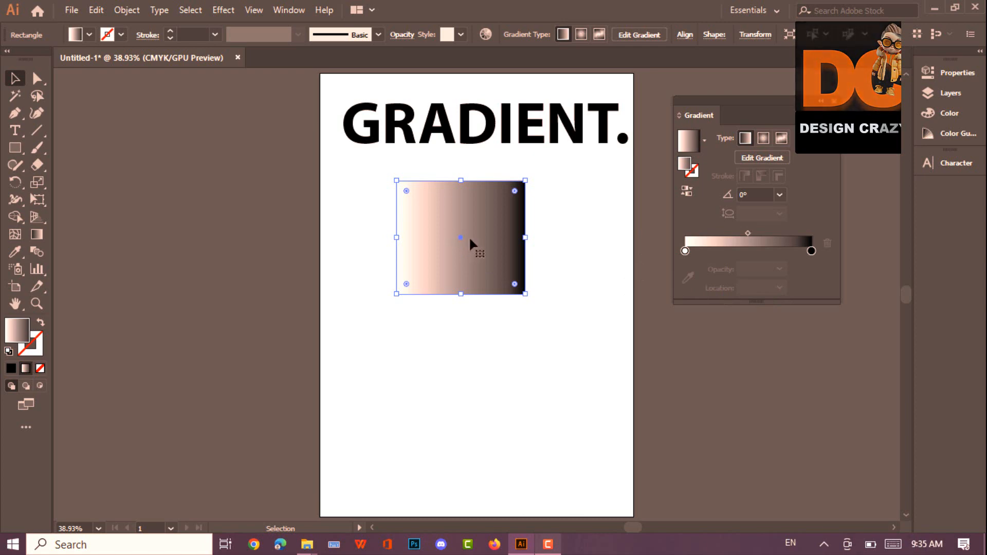
{"action": "left_click", "coordinate": [778, 195]}
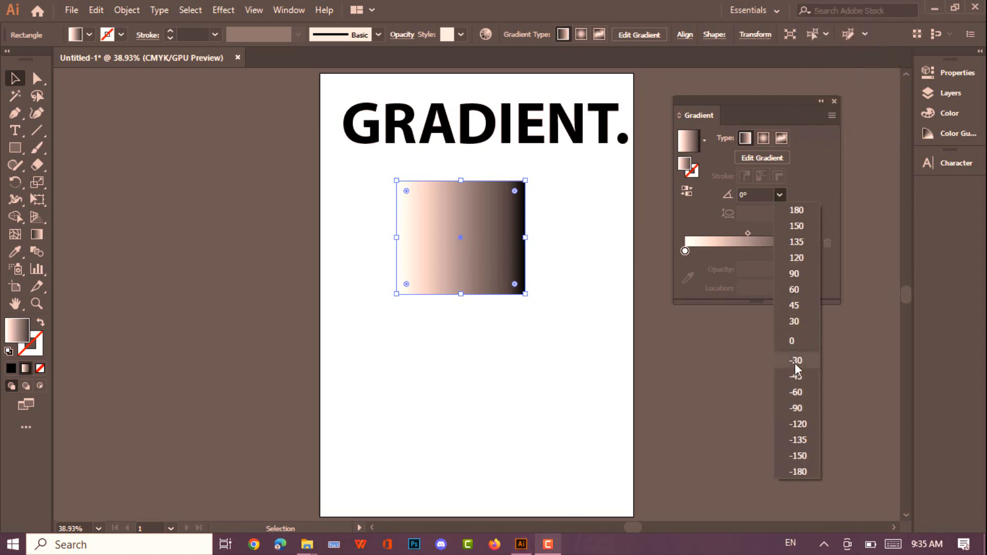
{"action": "left_click", "coordinate": [794, 341]}
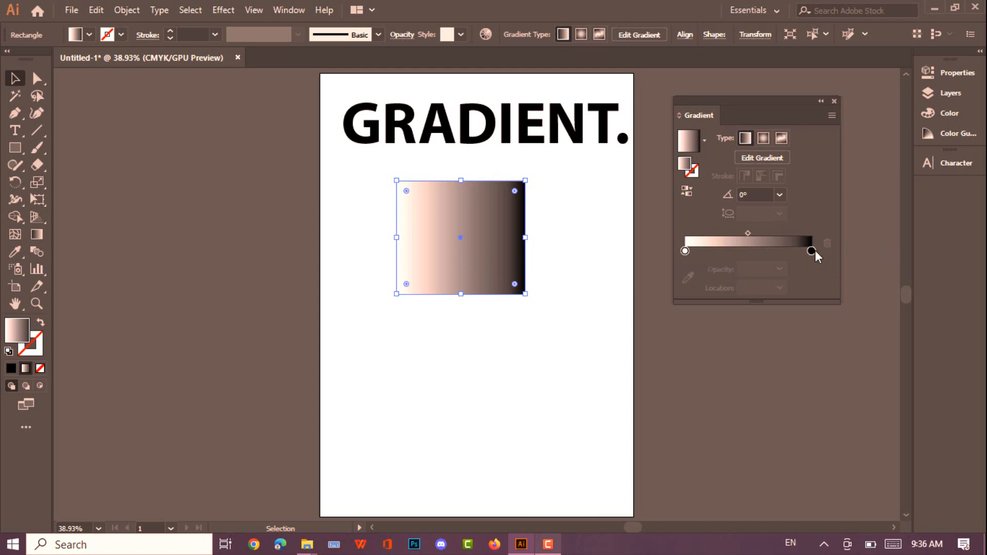
{"action": "left_click_drag", "start_coordinate": [785, 108], "coordinate": [769, 105]}
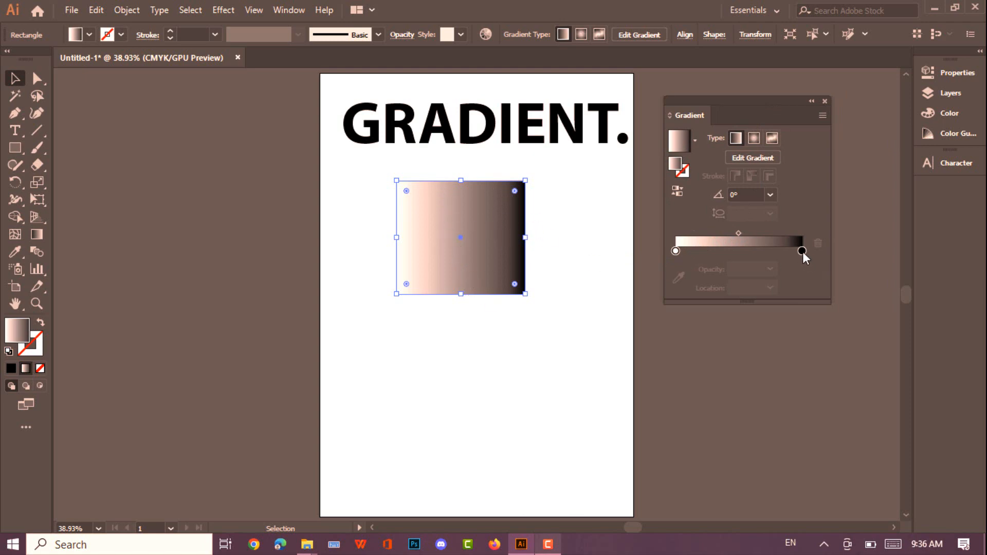
Step: Try the black gradient stop at about 65% and the white stop at about 38%, and return them to 100% and 0%
{"action": "left_click_drag", "start_coordinate": [803, 252], "coordinate": [790, 251]}
{"action": "left_click_drag", "start_coordinate": [787, 252], "coordinate": [758, 252]}
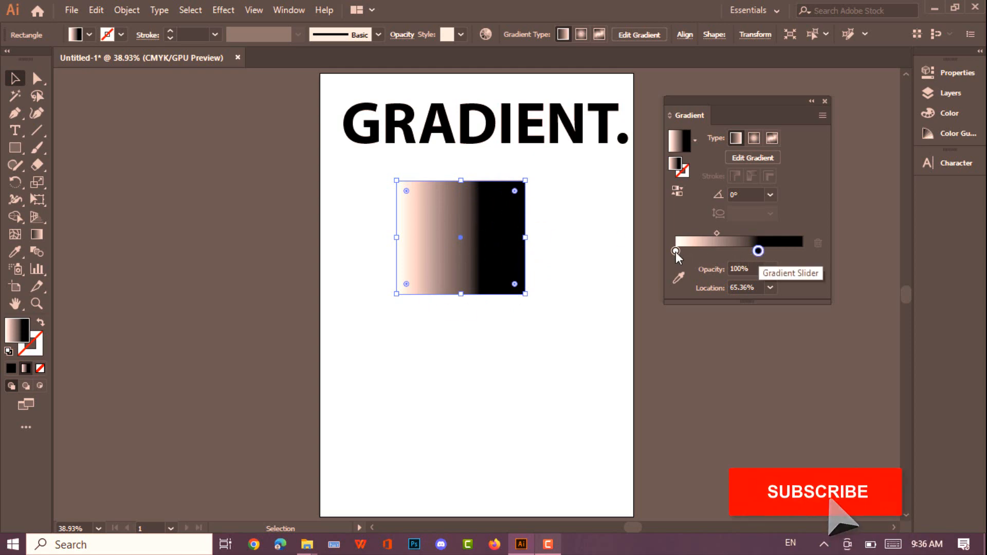
{"action": "left_click_drag", "start_coordinate": [676, 252], "coordinate": [725, 254]}
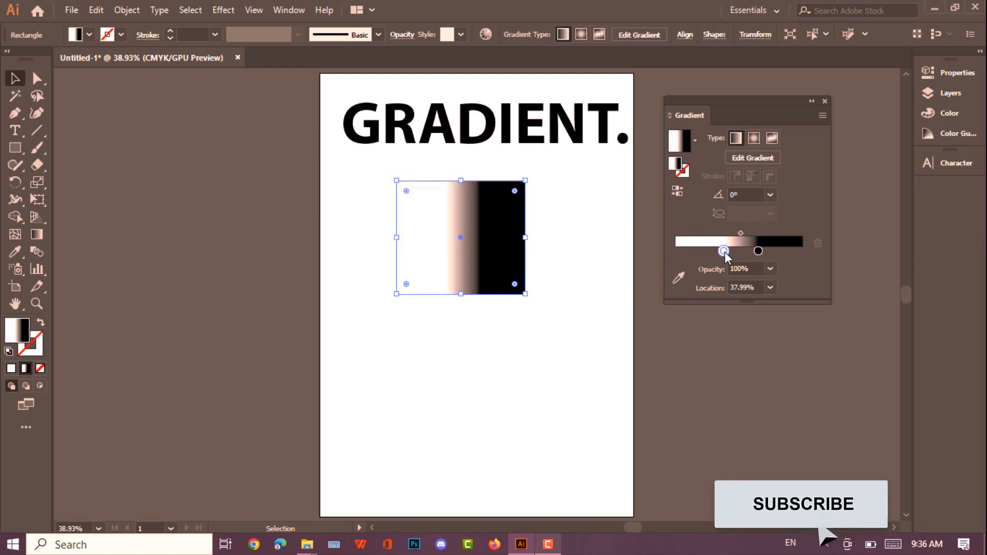
{"action": "left_click_drag", "start_coordinate": [724, 251], "coordinate": [675, 251]}
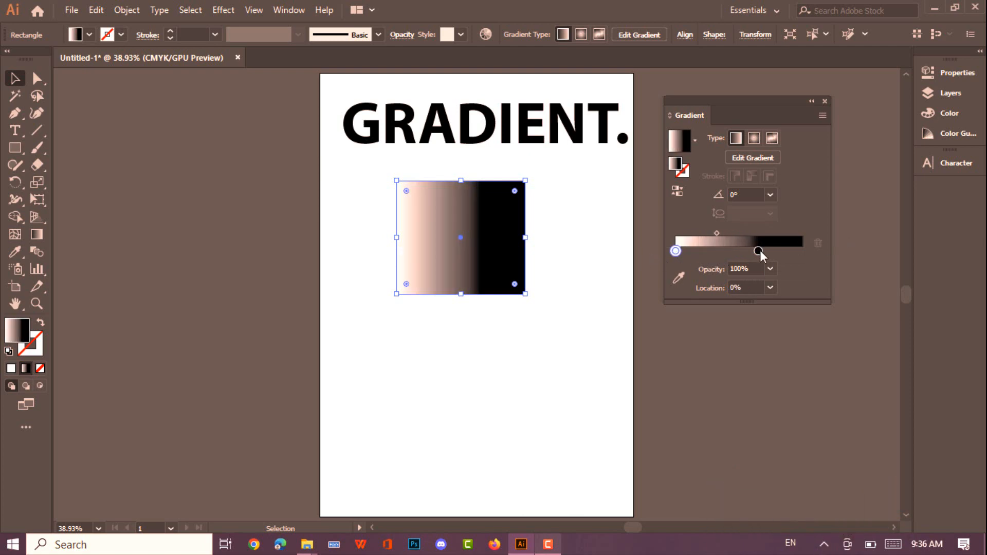
{"action": "left_click_drag", "start_coordinate": [758, 250], "coordinate": [801, 251]}
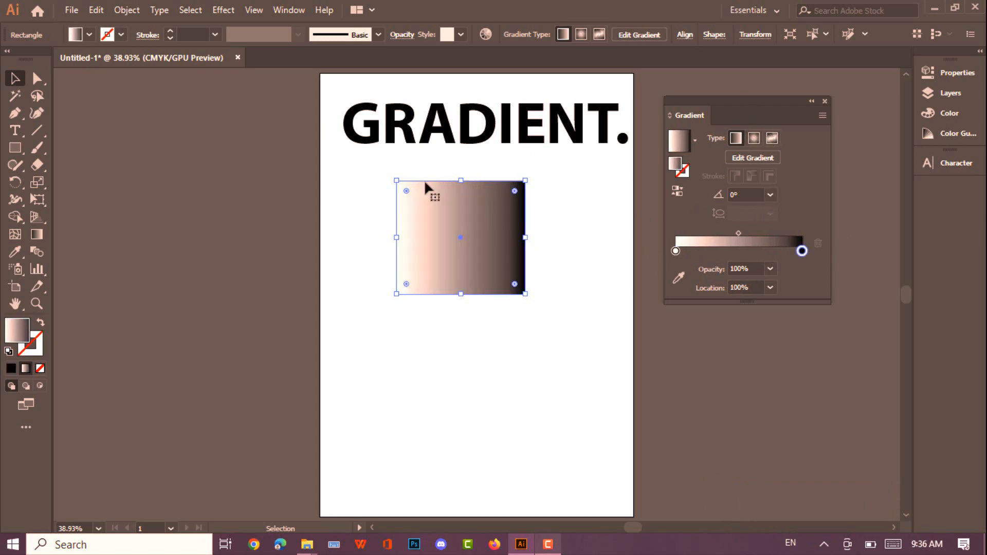
Step: Move the rectangle slightly down and recolor the gradient's white starting stop with the dark red swatch
{"action": "mouse_move", "coordinate": [457, 237]}
{"action": "left_mouse_down"}
{"action": "mouse_move", "coordinate": [469, 275]}
{"action": "mouse_move", "coordinate": [445, 286]}
{"action": "mouse_move", "coordinate": [460, 253]}
{"action": "left_mouse_up"}
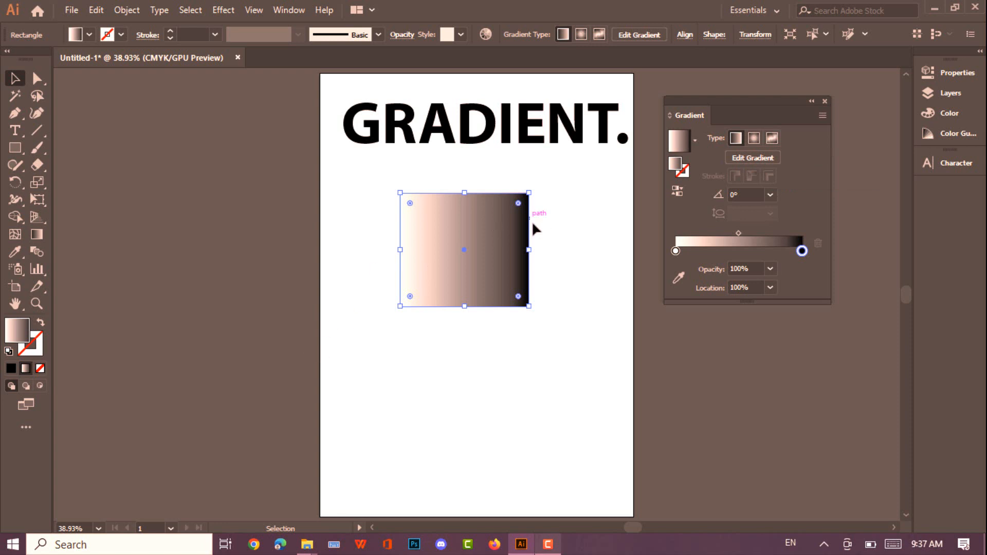
{"action": "left_click_drag", "start_coordinate": [463, 248], "coordinate": [462, 244]}
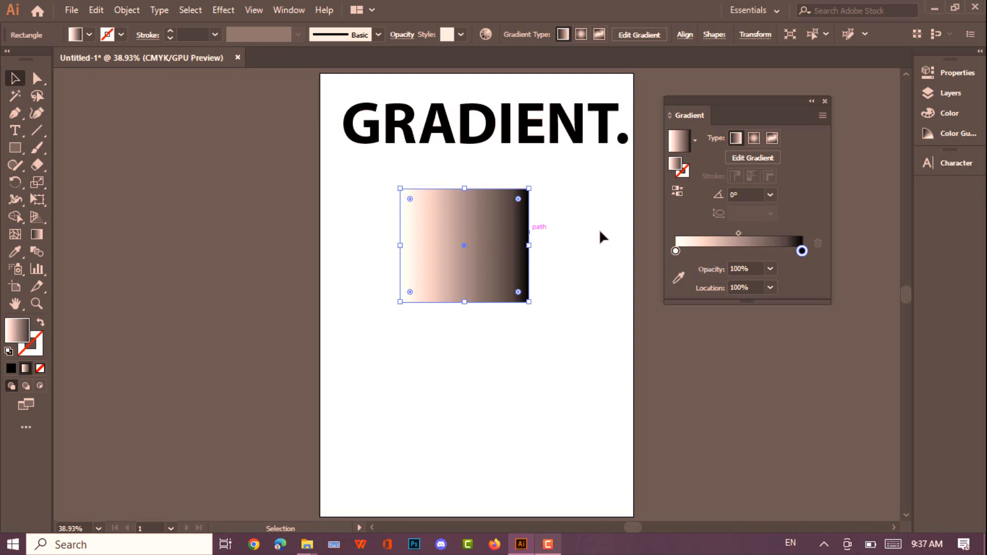
{"action": "left_click", "coordinate": [675, 250]}
{"action": "double_click", "coordinate": [676, 251]}
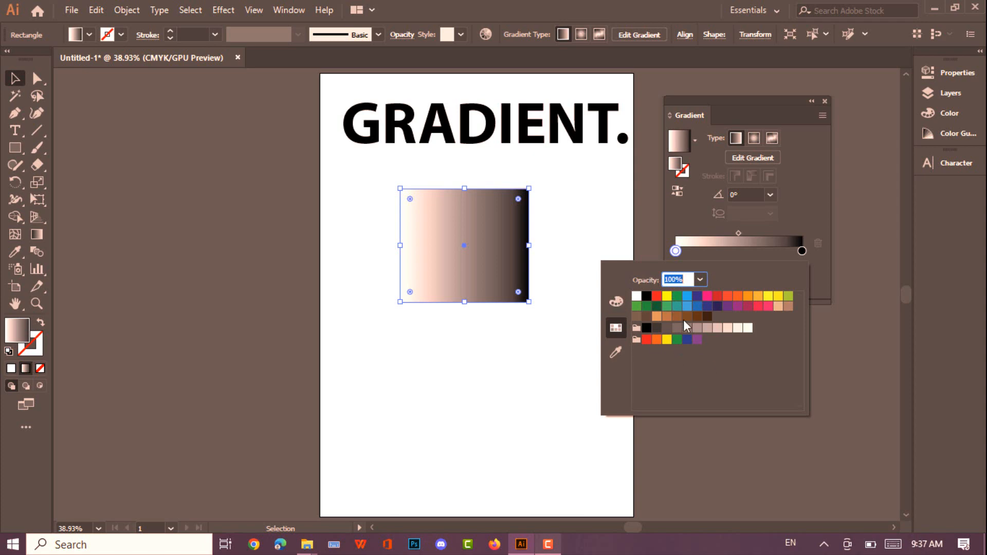
{"action": "left_click", "coordinate": [696, 297]}
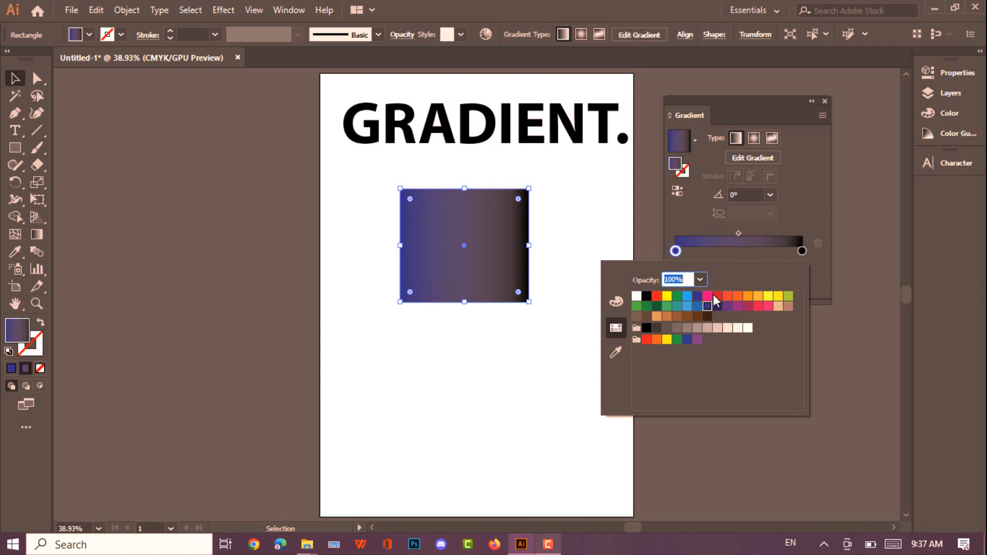
{"action": "left_click", "coordinate": [717, 296]}
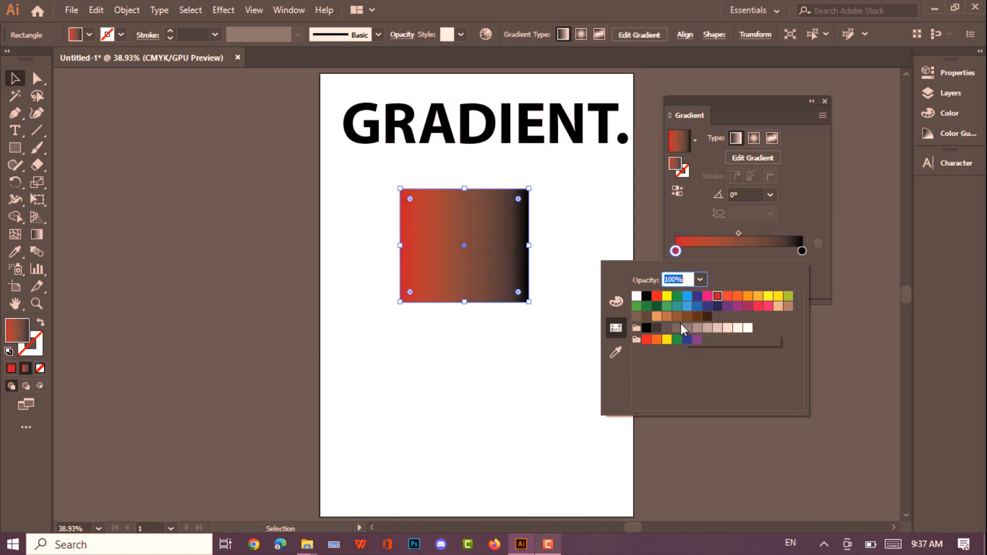
Step: Switch the red stop's color sliders from CMYK to HSB and set its saturation to 100%
{"action": "left_click", "coordinate": [619, 306]}
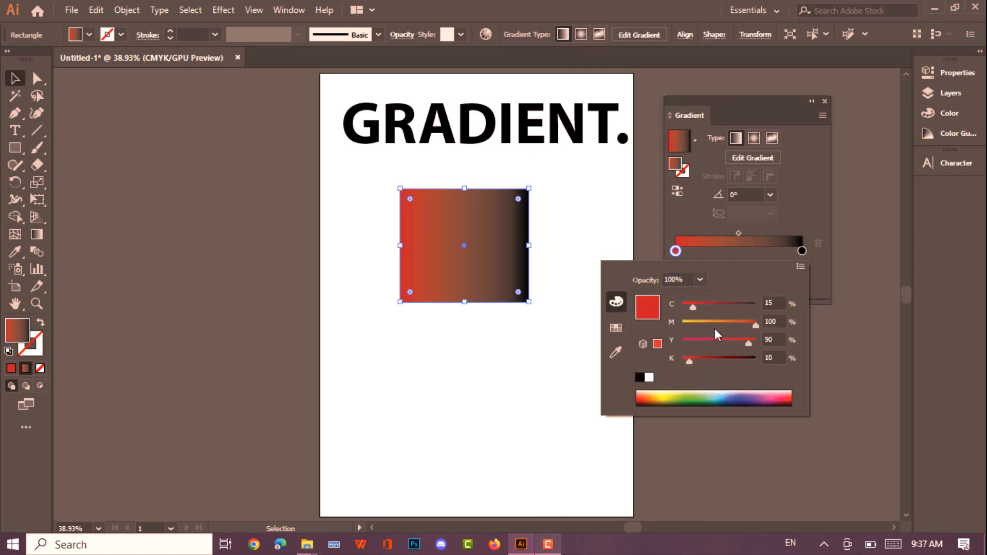
{"action": "left_click", "coordinate": [615, 329]}
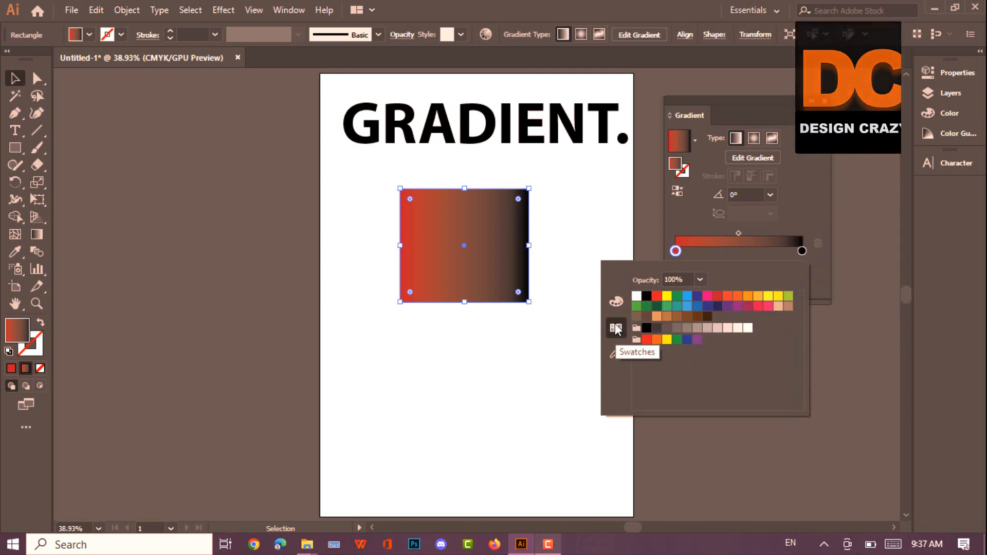
{"action": "left_click", "coordinate": [616, 304]}
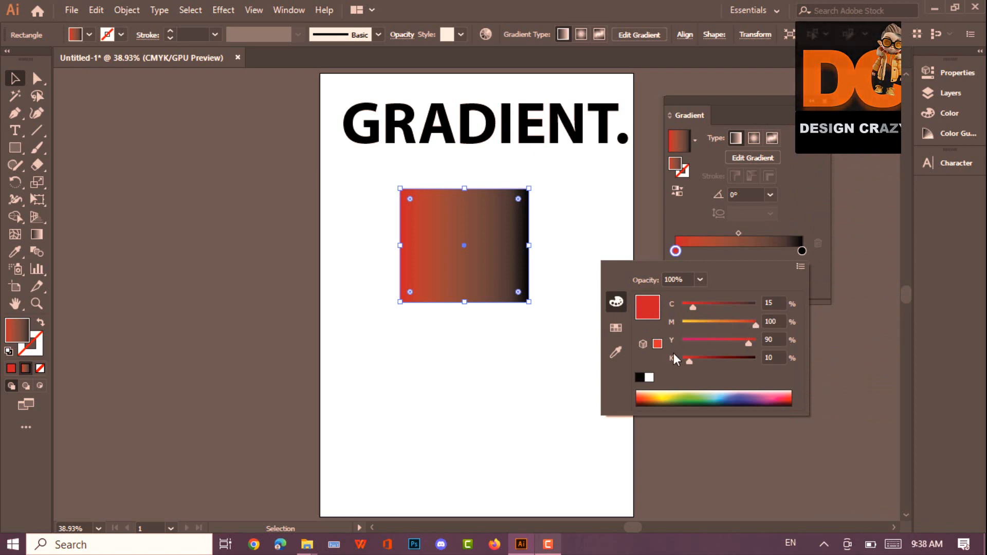
{"action": "left_click", "coordinate": [799, 266]}
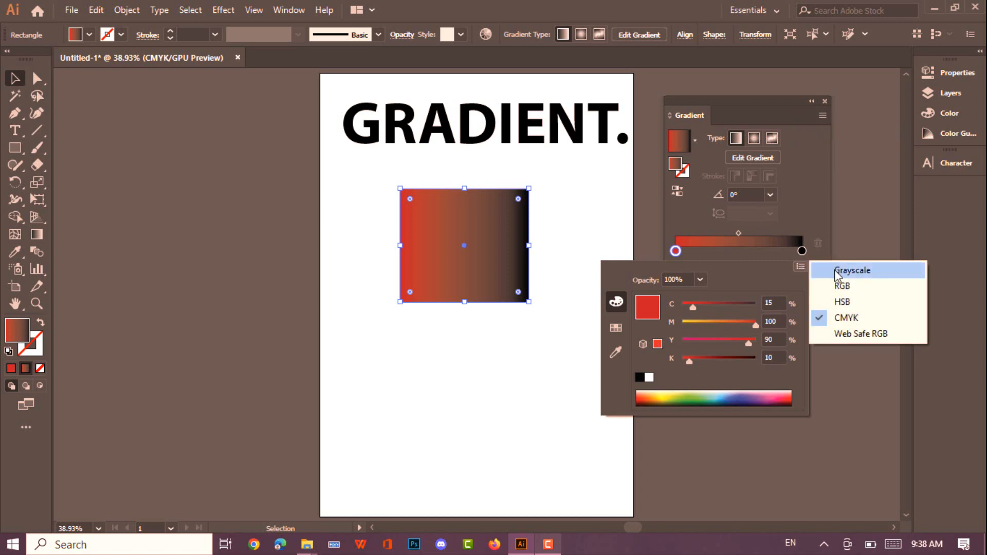
{"action": "left_click", "coordinate": [800, 267]}
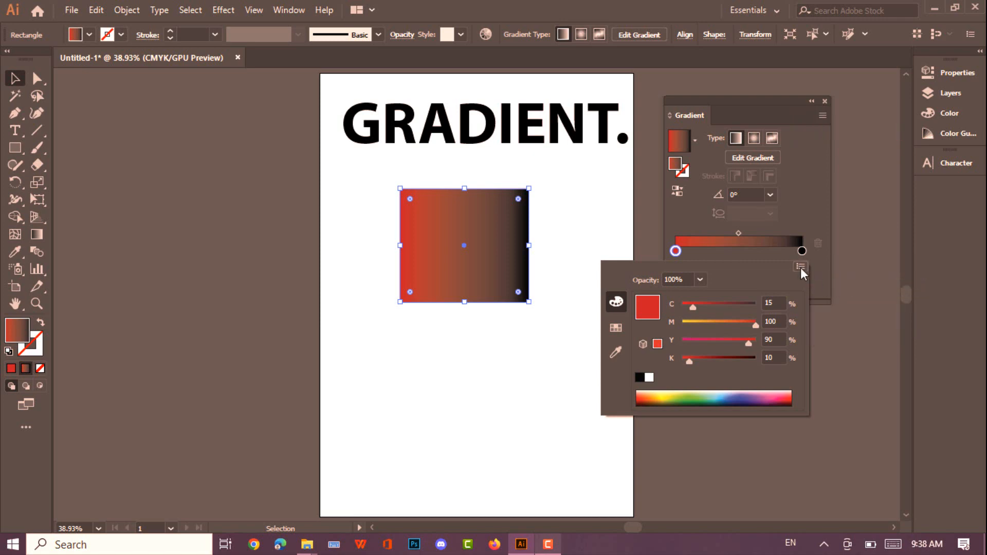
{"action": "left_click", "coordinate": [800, 267]}
{"action": "left_click", "coordinate": [844, 304]}
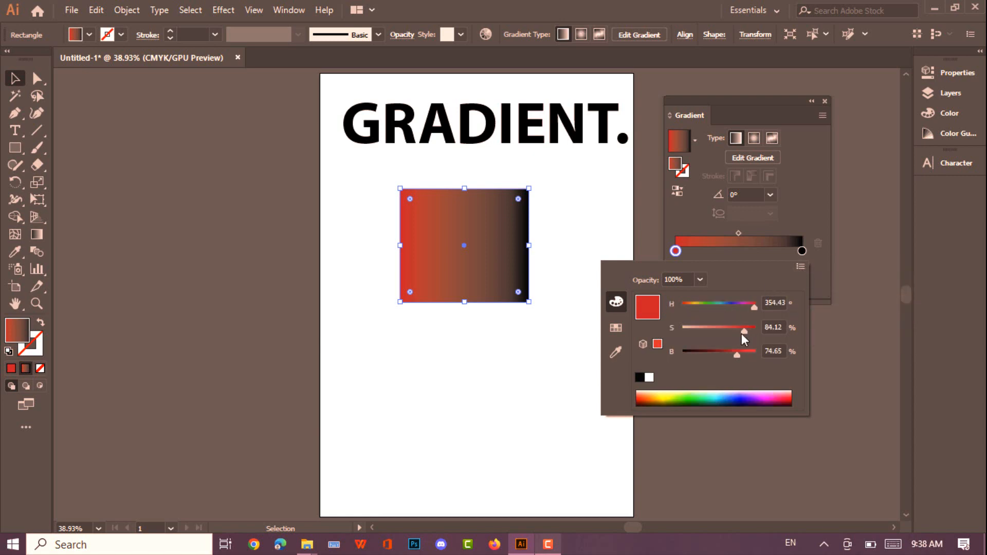
{"action": "left_click_drag", "start_coordinate": [744, 329], "coordinate": [709, 329]}
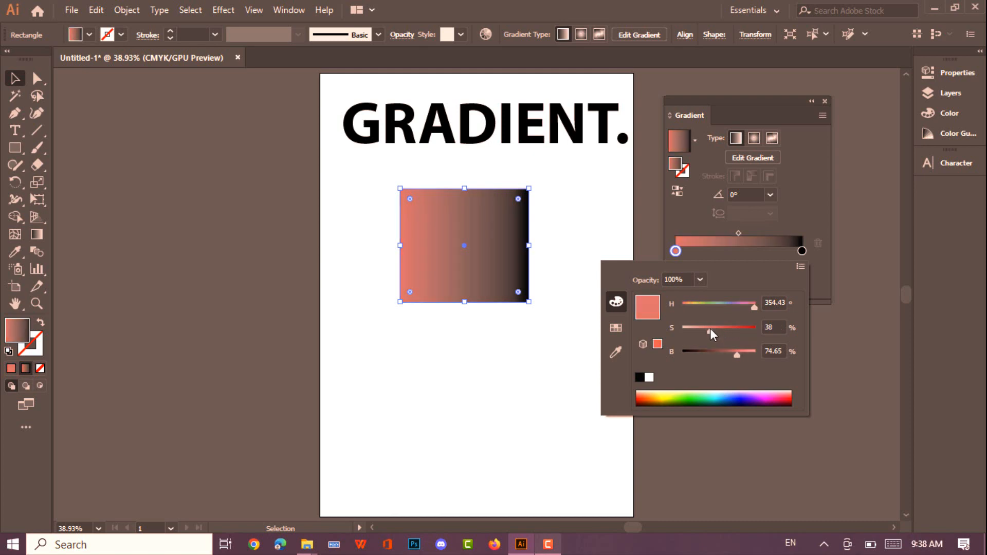
{"action": "left_click_drag", "start_coordinate": [710, 328], "coordinate": [736, 327]}
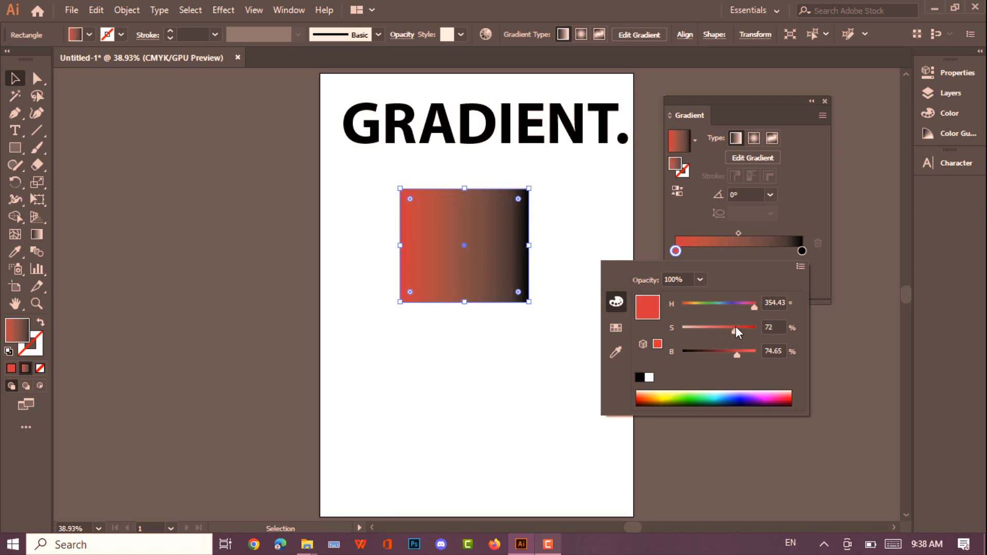
{"action": "left_click_drag", "start_coordinate": [736, 326], "coordinate": [763, 331]}
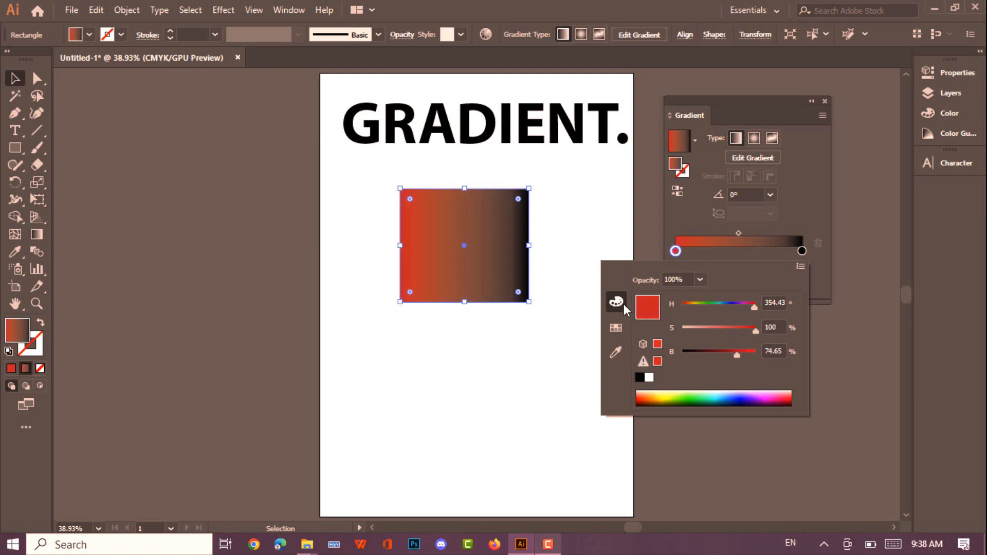
Step: Switch the red stop's color sliders back to CMYK and display its color swatches
{"action": "left_click", "coordinate": [800, 266]}
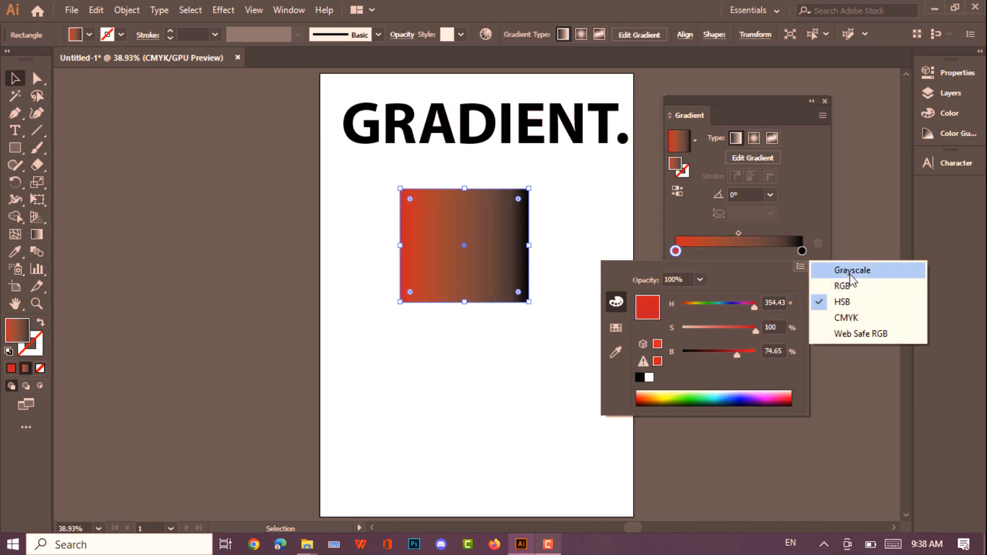
{"action": "left_click", "coordinate": [846, 319]}
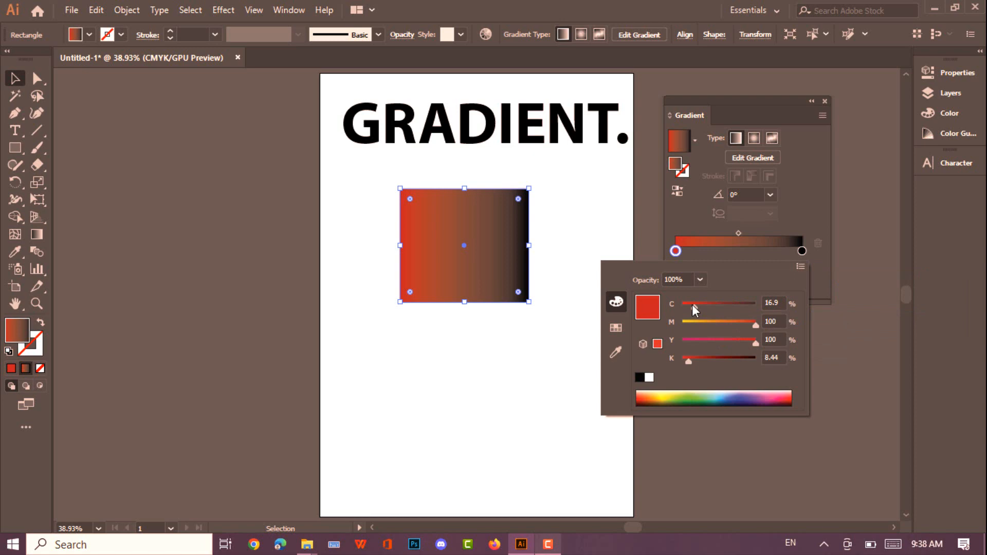
{"action": "left_click", "coordinate": [616, 329]}
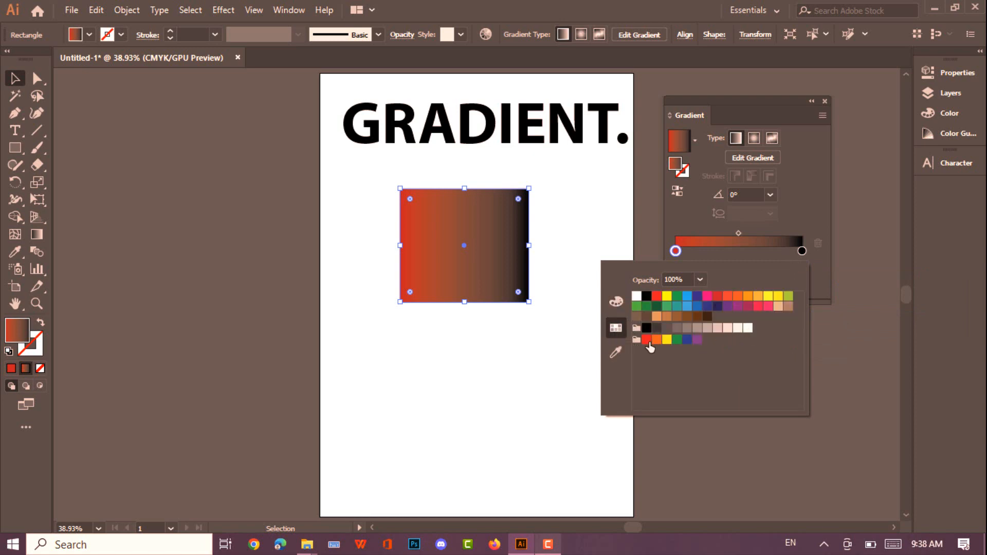
Step: Sample the starting stop's color from the black heading, and resample it from the white artboard
{"action": "left_click", "coordinate": [615, 354]}
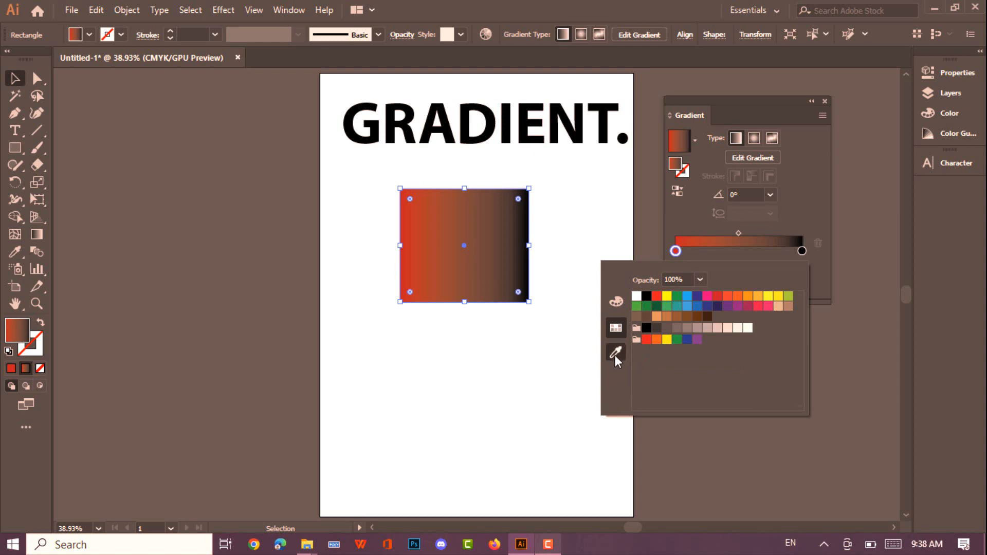
{"action": "left_click", "coordinate": [569, 120]}
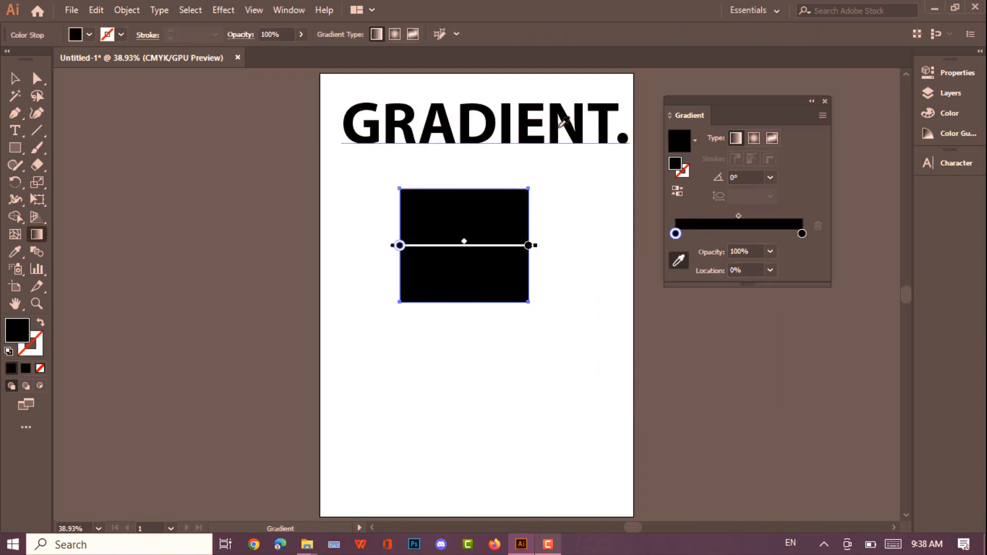
{"action": "left_click", "coordinate": [537, 334]}
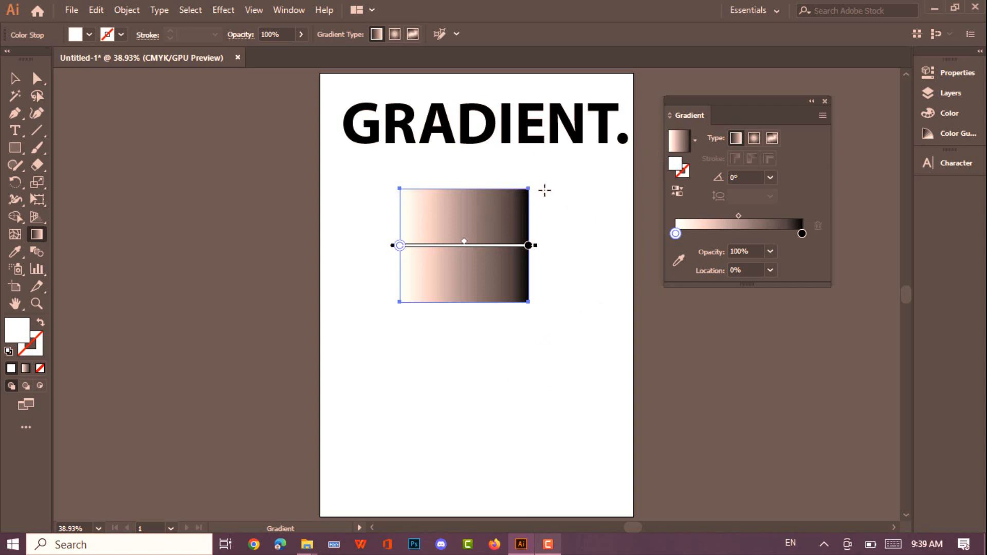
{"action": "left_click", "coordinate": [695, 142]}
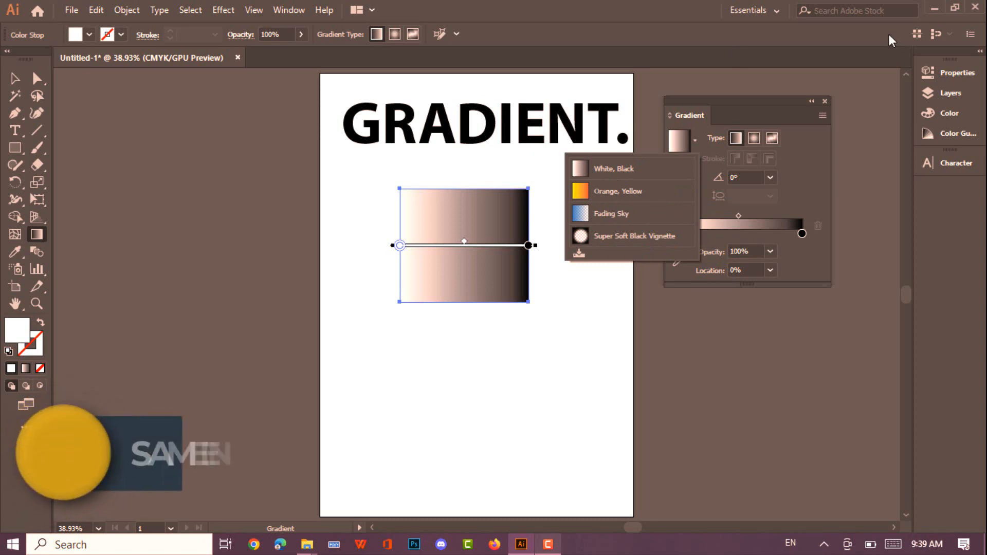
{"action": "left_click", "coordinate": [76, 35]}
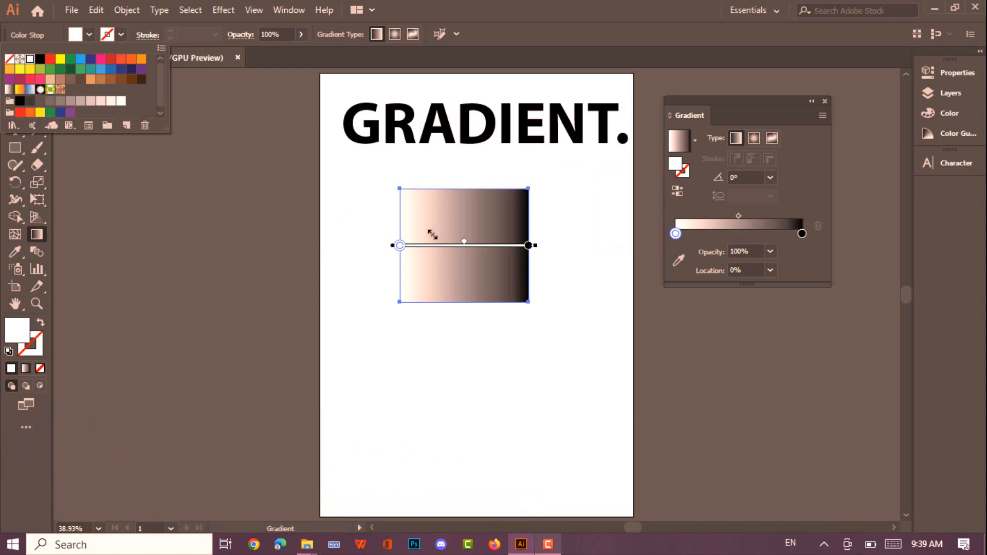
{"action": "left_click", "coordinate": [735, 225]}
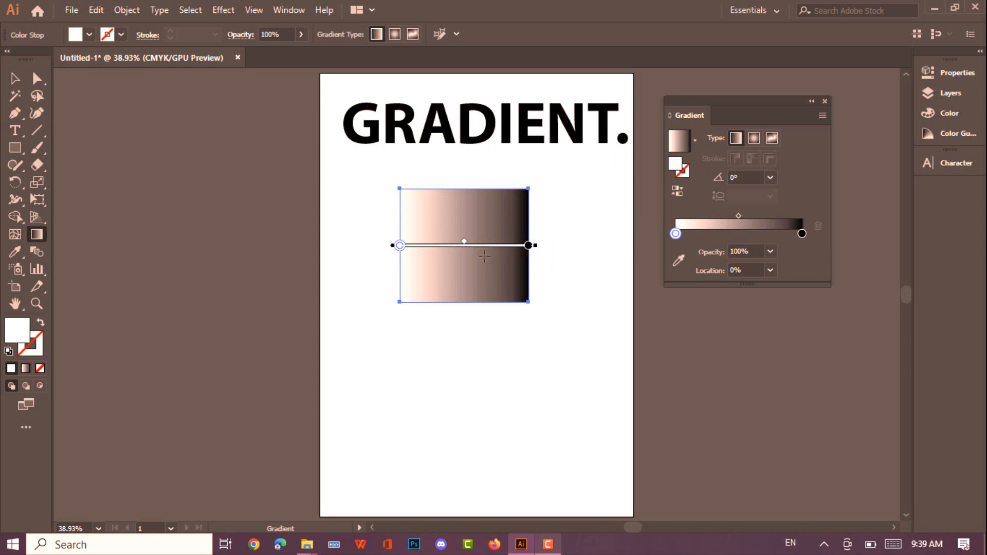
Step: Set the angle of the rectangle's linear gradient to 180°
{"action": "left_click", "coordinate": [769, 178]}
{"action": "left_click", "coordinate": [784, 188]}
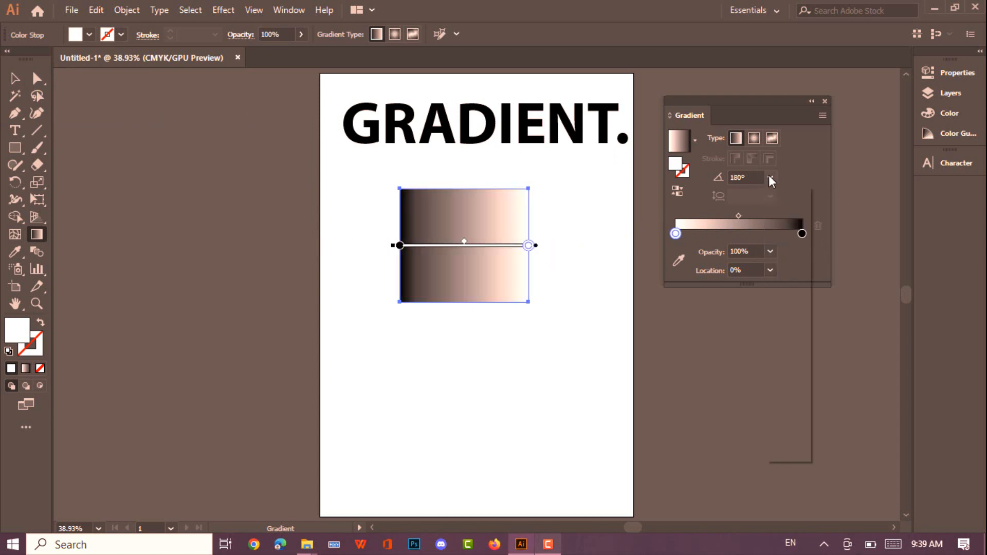
{"action": "left_click", "coordinate": [770, 177]}
{"action": "left_click", "coordinate": [770, 178]}
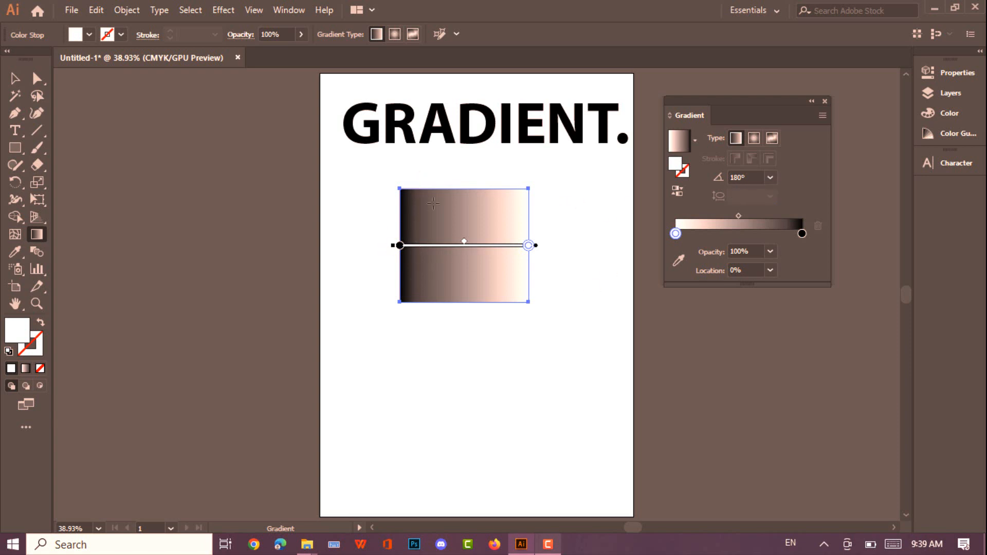
Step: Try the rectangle's gradient at a 30° angle and change it to 90°
{"action": "left_click", "coordinate": [769, 177]}
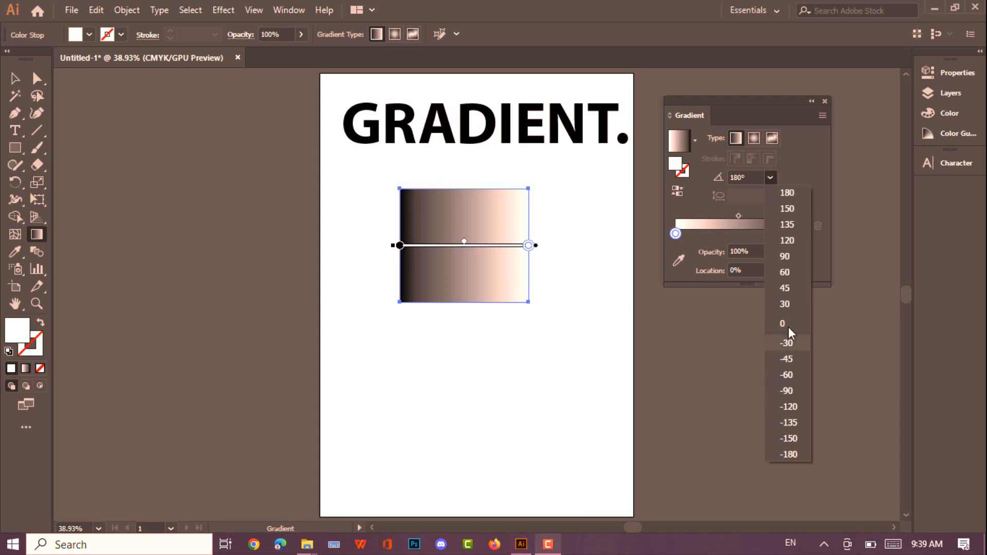
{"action": "key", "text": "Escape"}
{"action": "type", "text": "30"}
{"action": "key", "text": "Return"}
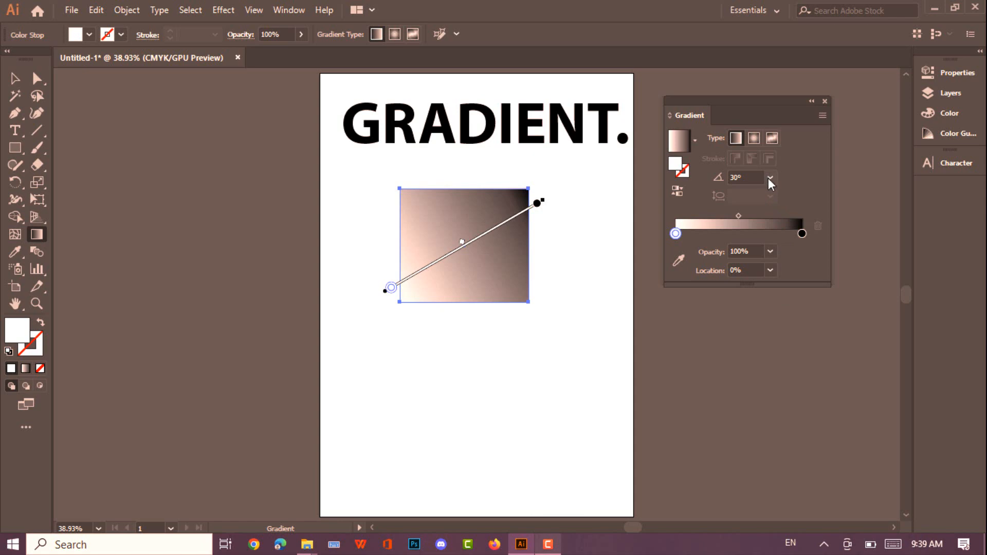
{"action": "left_click", "coordinate": [770, 177]}
{"action": "left_click", "coordinate": [778, 251]}
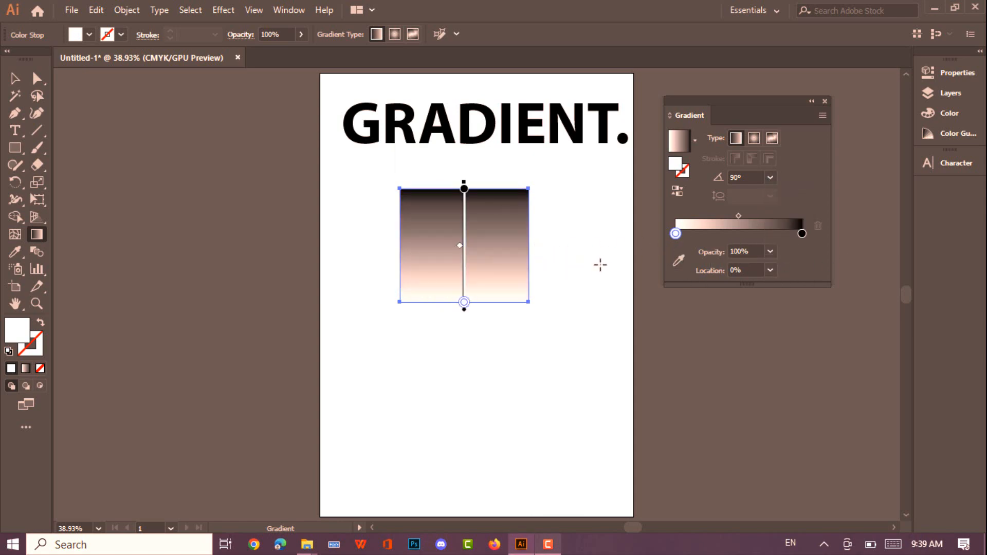
Step: Redraw the gradient downward past the rectangle at about -91°, try its black stop at about 68%, and return it to 100%
{"action": "left_click", "coordinate": [36, 234]}
{"action": "left_click_drag", "start_coordinate": [483, 168], "coordinate": [479, 370]}
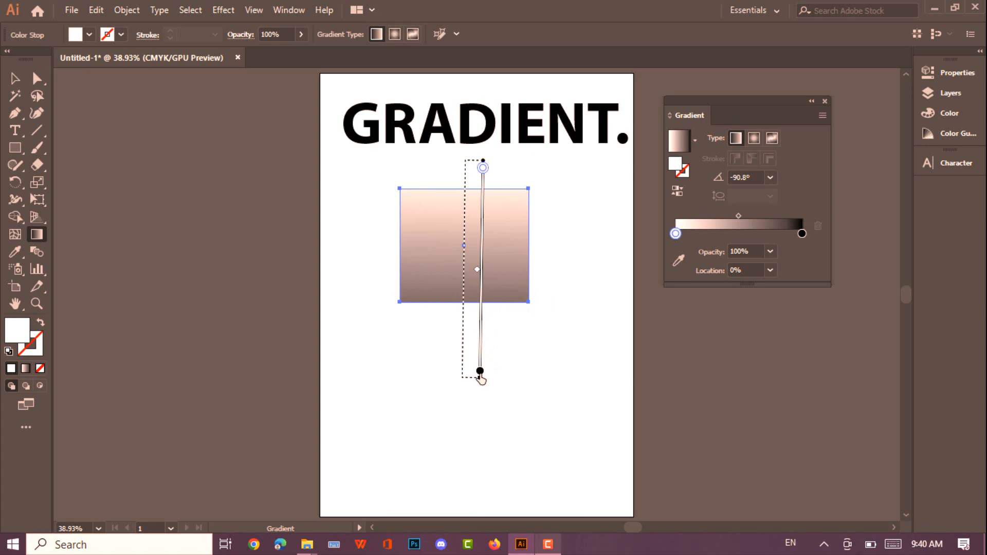
{"action": "left_click_drag", "start_coordinate": [480, 379], "coordinate": [480, 306]}
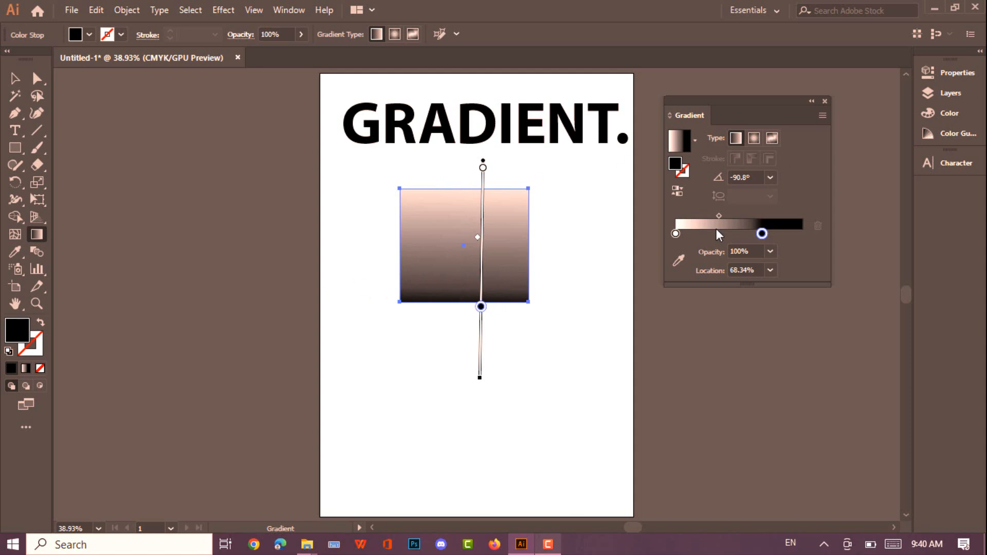
{"action": "left_click_drag", "start_coordinate": [761, 234], "coordinate": [831, 235]}
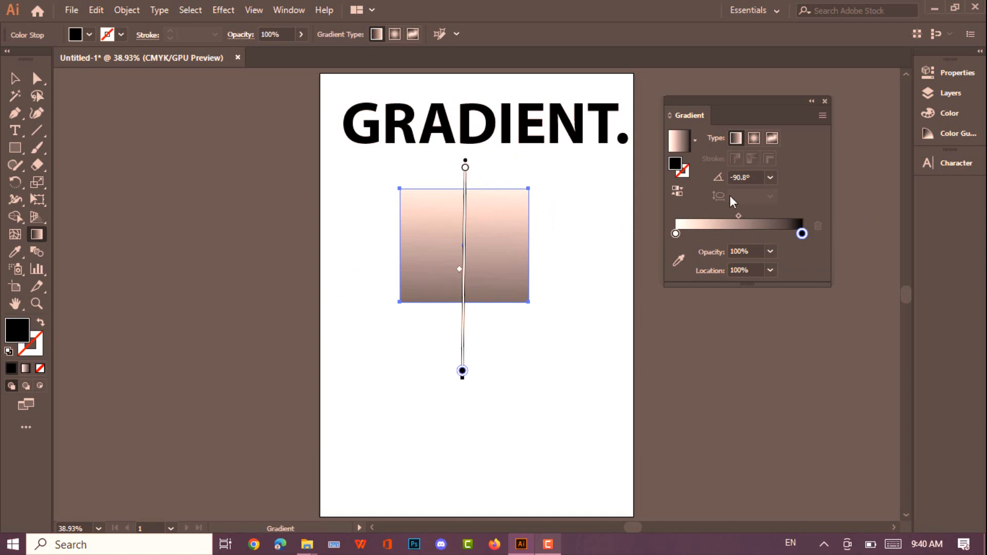
Step: Add a gradient stop at about 21% and color it with the red swatch
{"action": "left_click", "coordinate": [701, 234]}
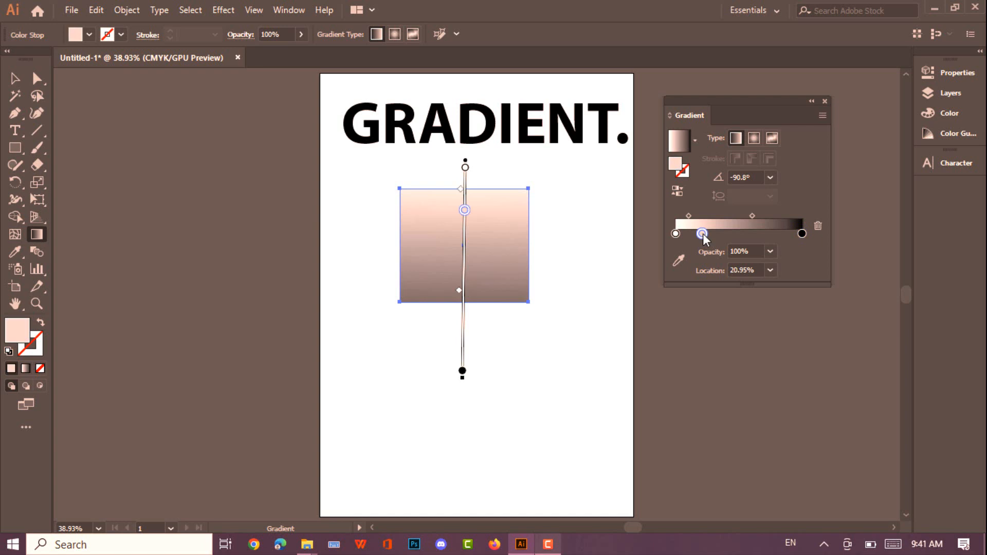
{"action": "double_click", "coordinate": [702, 233]}
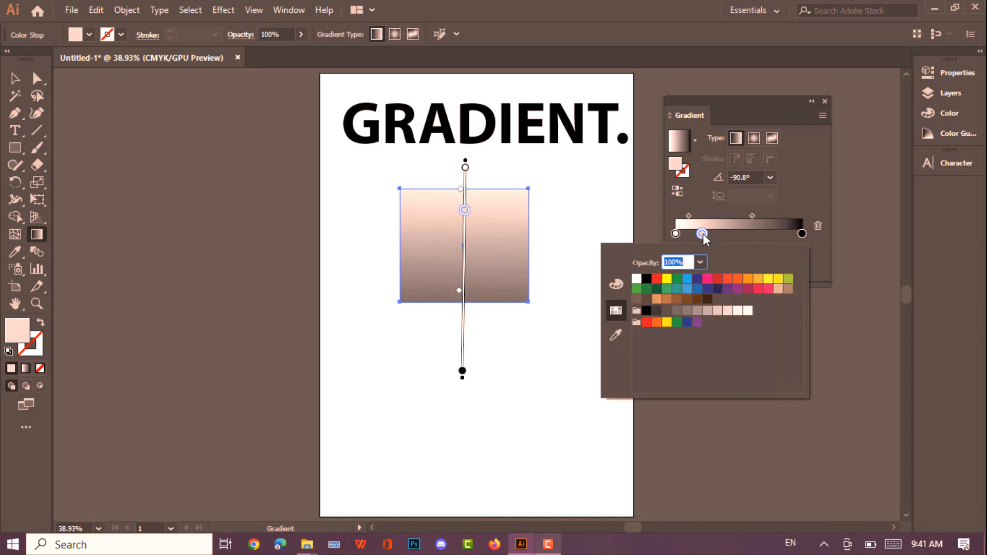
{"action": "left_click", "coordinate": [657, 280]}
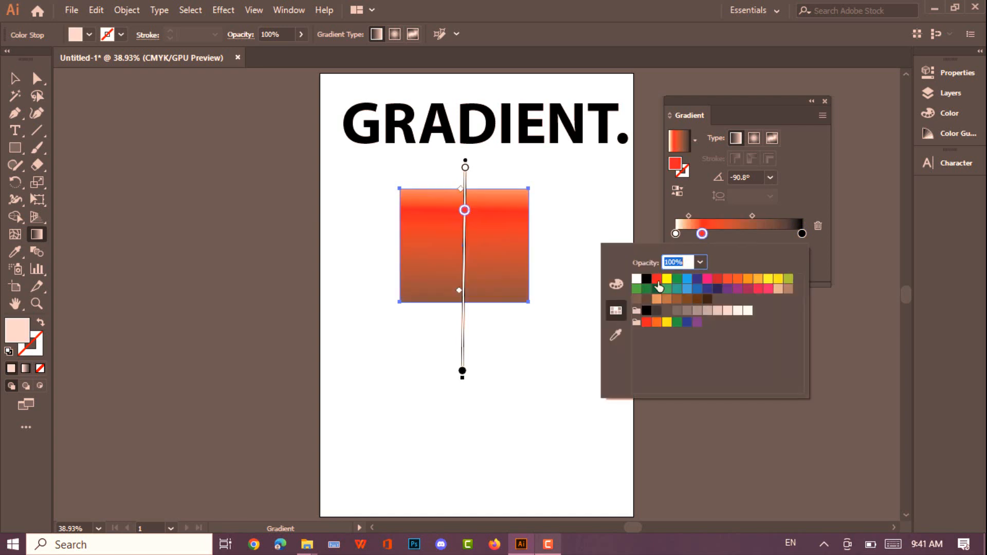
Step: Add another gradient stop at about 56% and color it with an orange-red swatch
{"action": "left_click", "coordinate": [748, 237]}
{"action": "left_click", "coordinate": [745, 234]}
{"action": "double_click", "coordinate": [745, 234]}
{"action": "left_click", "coordinate": [745, 234]}
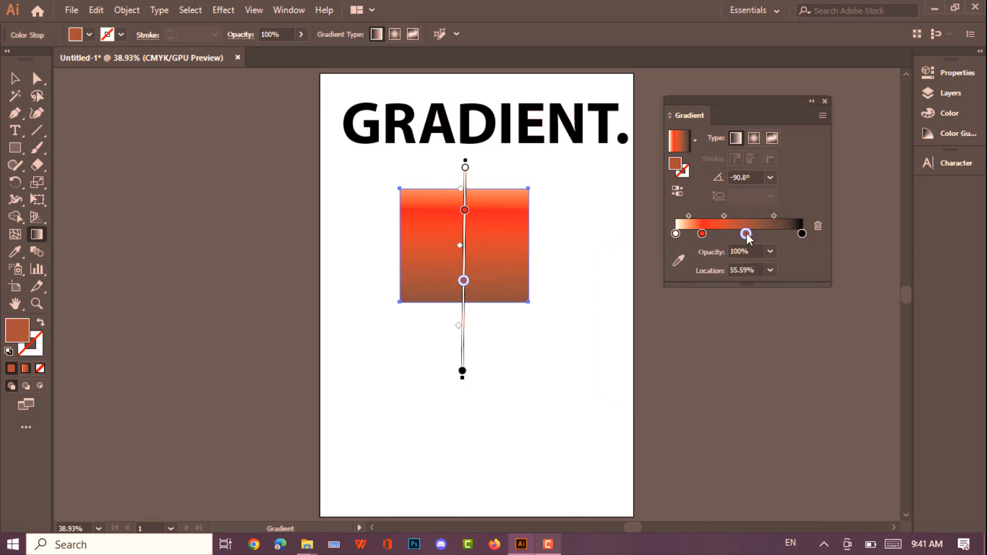
{"action": "double_click", "coordinate": [746, 234]}
{"action": "left_click", "coordinate": [727, 278]}
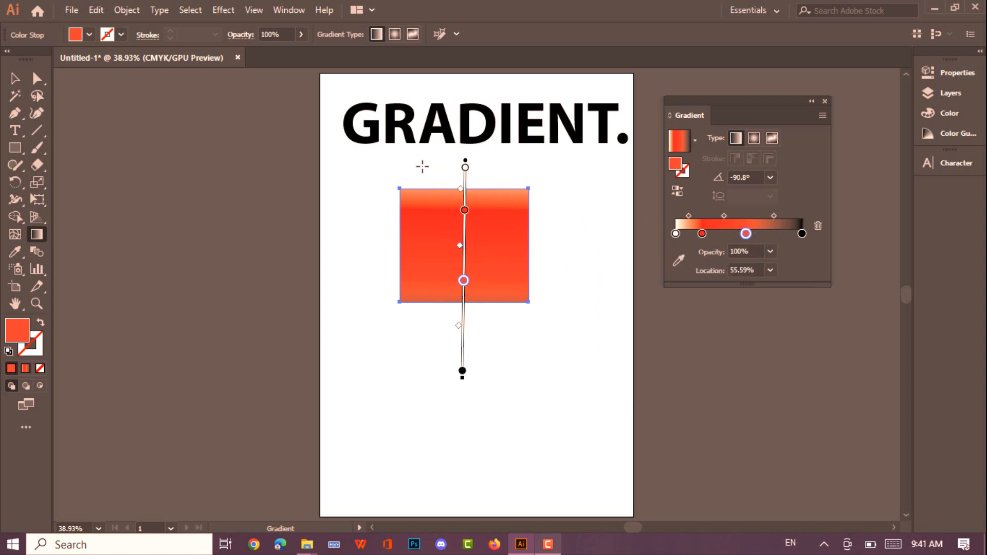
Step: Redraw the gradient across the rectangle in several directions with the Gradient tool, ending nearly vertical at about 86°
{"action": "left_click_drag", "start_coordinate": [418, 163], "coordinate": [562, 357]}
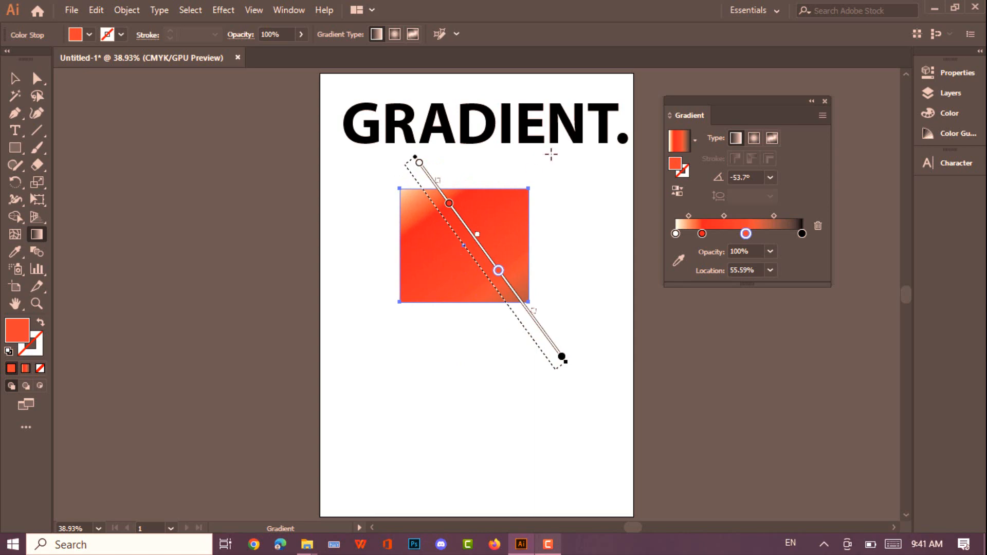
{"action": "left_click_drag", "start_coordinate": [550, 154], "coordinate": [529, 206]}
{"action": "left_click_drag", "start_coordinate": [496, 241], "coordinate": [400, 324]}
{"action": "left_click_drag", "start_coordinate": [445, 150], "coordinate": [472, 298]}
{"action": "left_click_drag", "start_coordinate": [512, 355], "coordinate": [449, 184]}
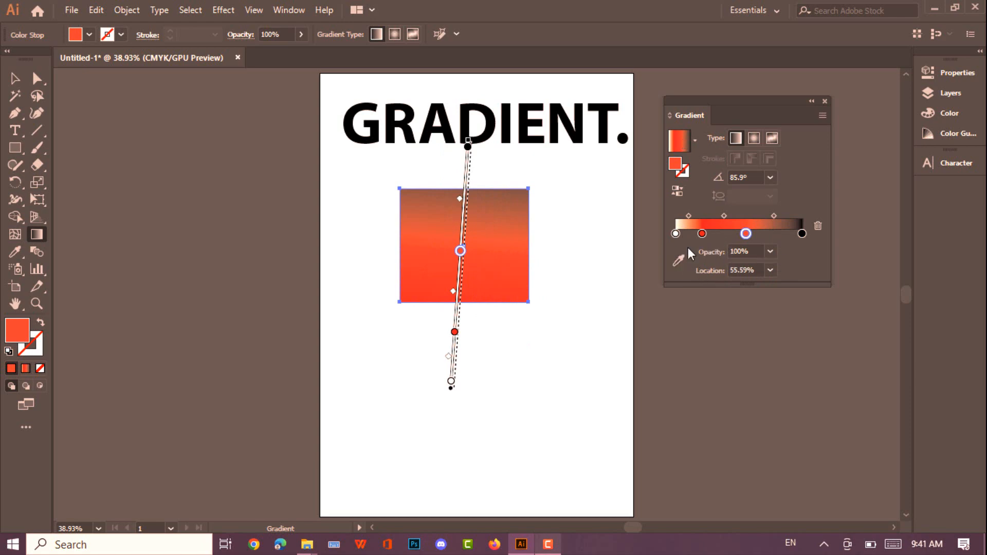
Step: Move the gradient rectangle off the artboard's left side and draw a circle with the same fill below the heading
{"action": "left_click", "coordinate": [13, 81]}
{"action": "left_click_drag", "start_coordinate": [465, 244], "coordinate": [235, 150]}
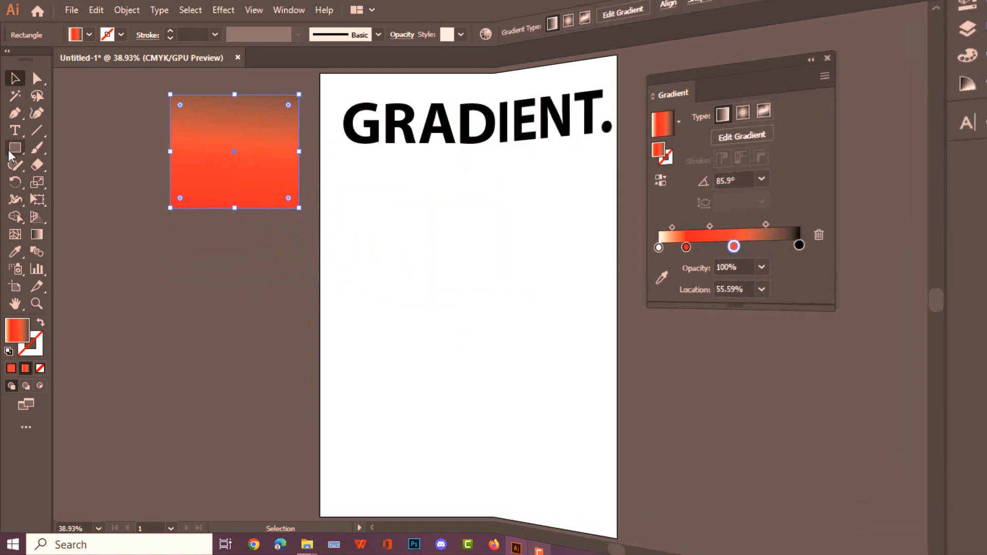
{"action": "left_click", "coordinate": [15, 147]}
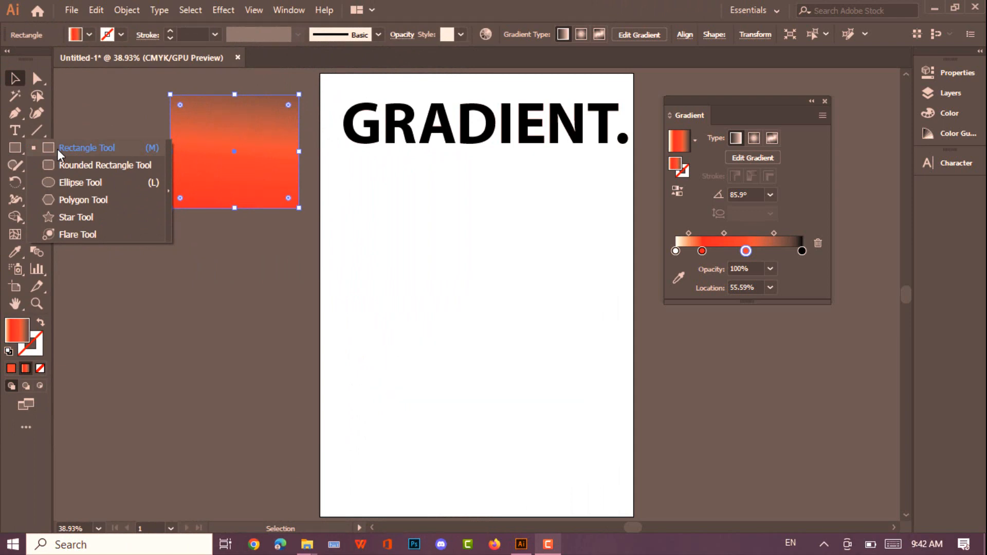
{"action": "left_click", "coordinate": [80, 183]}
{"action": "left_click_drag", "start_coordinate": [418, 237], "coordinate": [545, 364]}
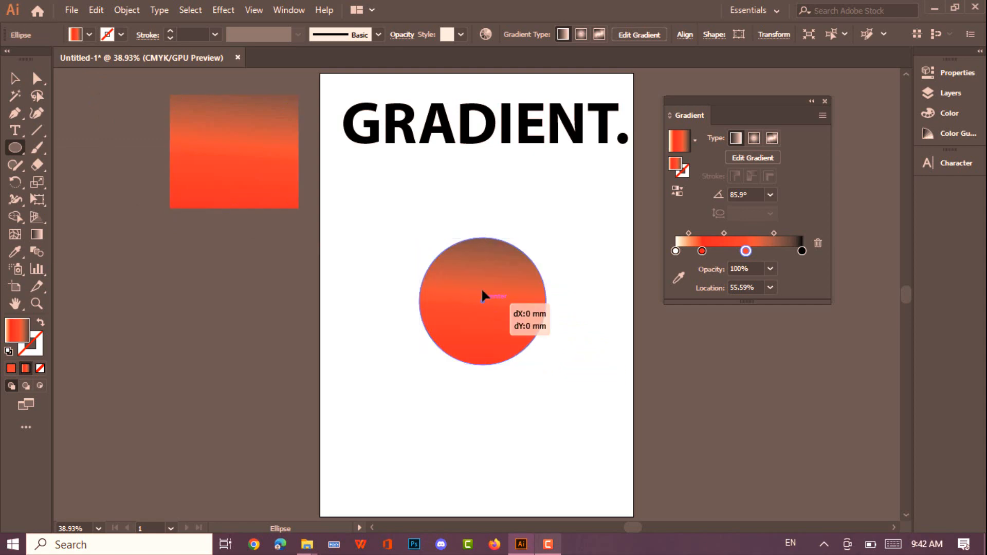
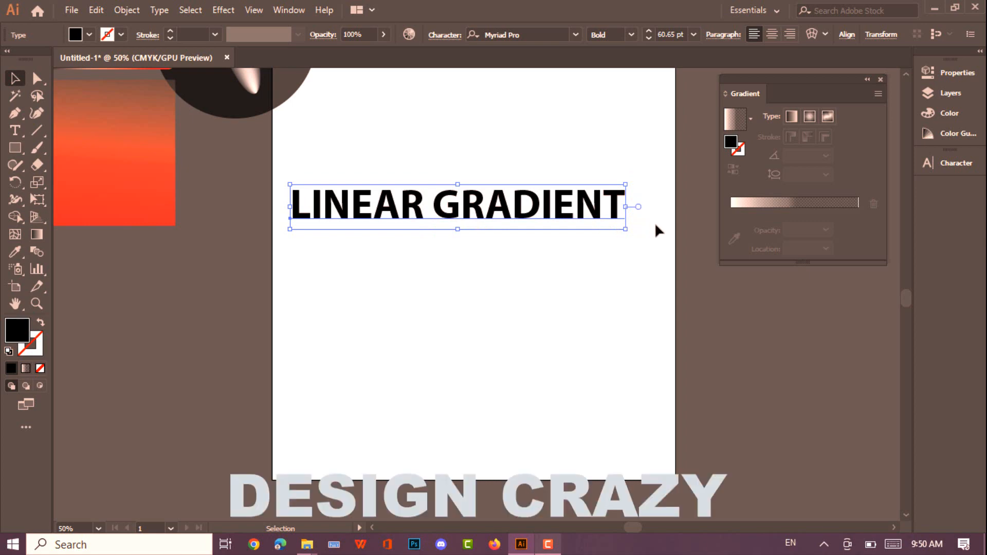
Step: Draw a wide black rectangle covering the LINEAR GRADIENT text and send it behind the text
{"action": "left_click", "coordinate": [15, 148]}
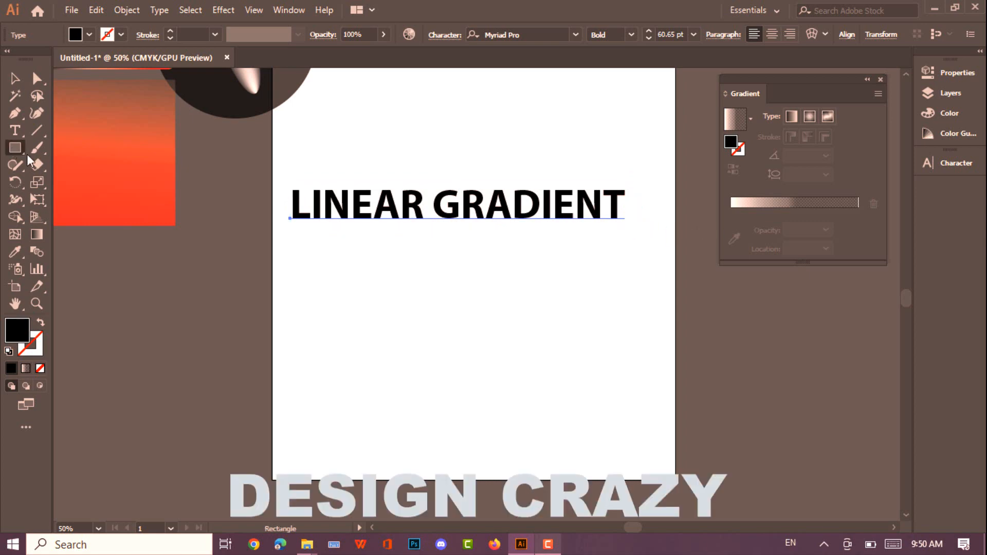
{"action": "left_click_drag", "start_coordinate": [279, 180], "coordinate": [642, 230]}
{"action": "left_click", "coordinate": [14, 78]}
{"action": "right_click", "coordinate": [348, 205]}
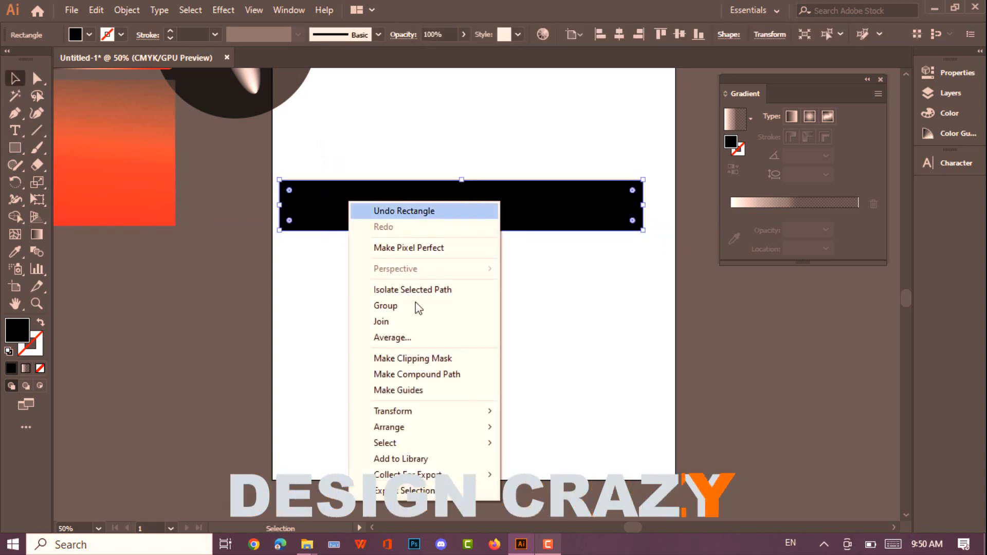
{"action": "mouse_move", "coordinate": [454, 429]}
{"action": "left_click", "coordinate": [560, 475]}
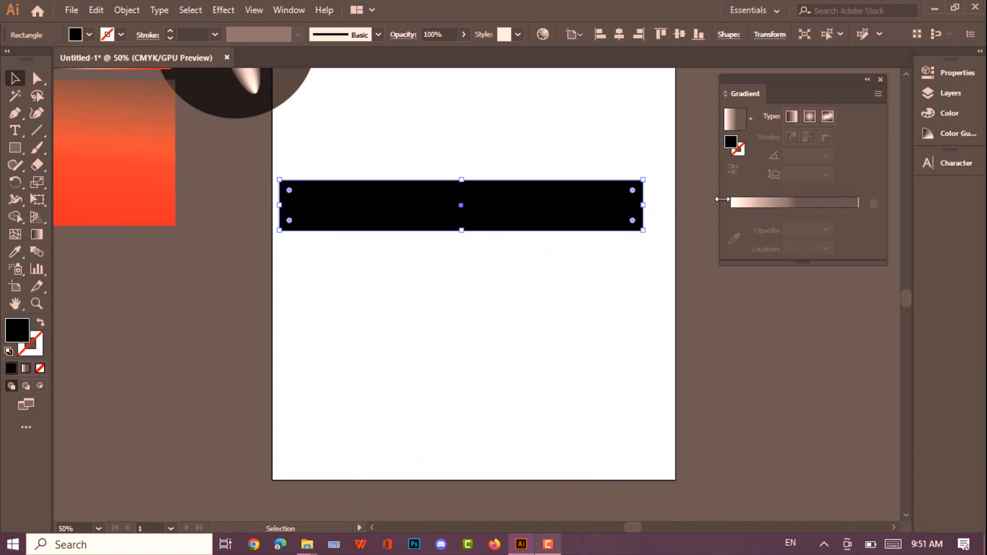
Step: Fill the rectangle behind the text with the white-to-black linear gradient and set its angle to 180°
{"action": "left_click", "coordinate": [795, 201]}
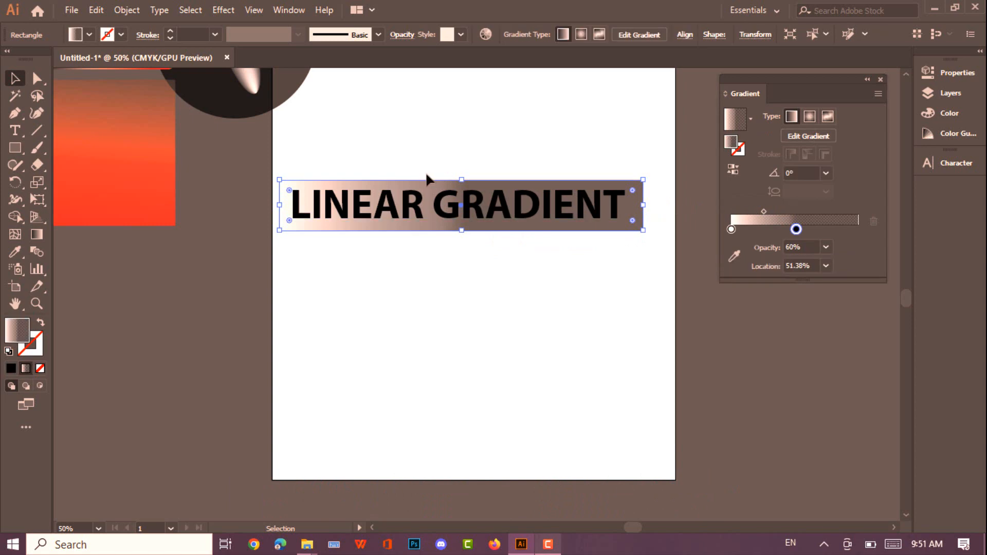
{"action": "left_click", "coordinate": [826, 173]}
{"action": "left_click", "coordinate": [836, 190]}
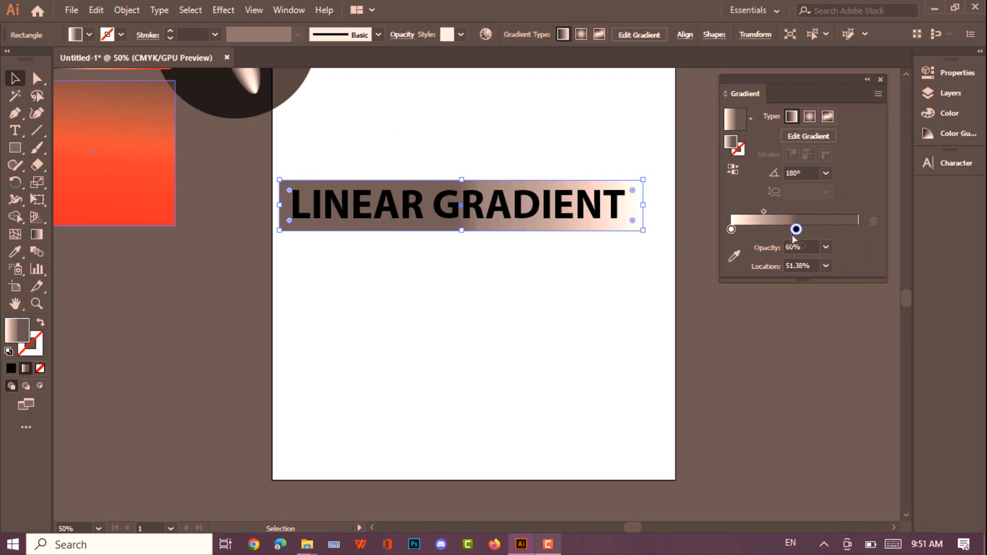
Step: Move the gradient's black stop to 100% and activate the Gradient tool on the rectangle
{"action": "left_click_drag", "start_coordinate": [795, 230], "coordinate": [872, 234]}
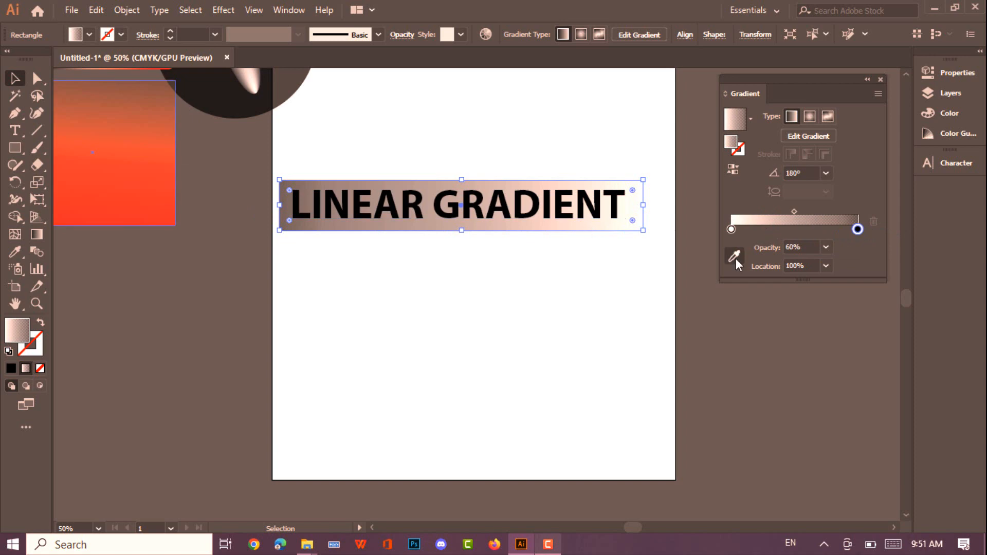
{"action": "left_click", "coordinate": [35, 234]}
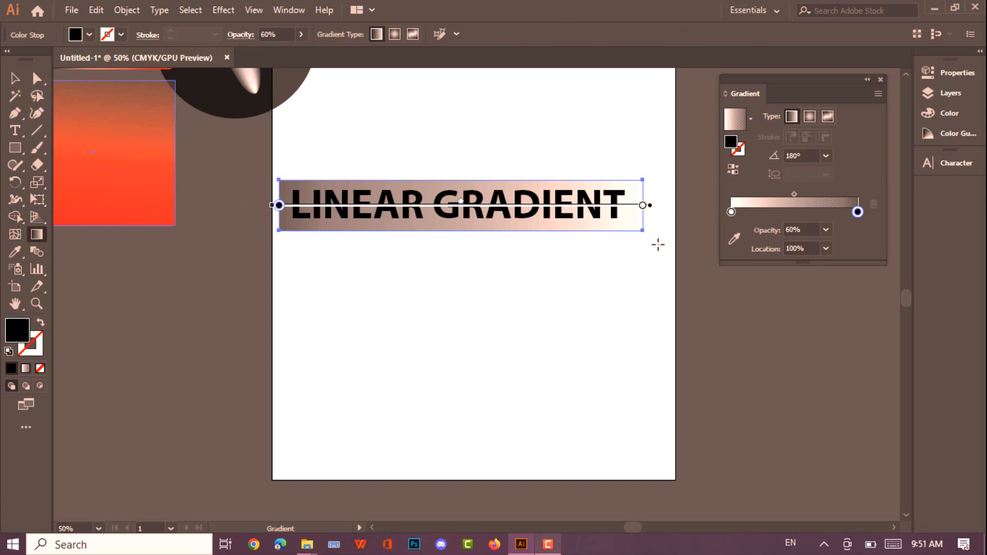
Step: Redirect the heading rectangle's gradient diagonally to about -139.3° and move the heading text together with its rectangle up the artboard
{"action": "mouse_move", "coordinate": [656, 246]}
{"action": "left_mouse_down"}
{"action": "mouse_move", "coordinate": [548, 246]}
{"action": "mouse_move", "coordinate": [458, 337]}
{"action": "mouse_move", "coordinate": [500, 352]}
{"action": "mouse_move", "coordinate": [480, 385]}
{"action": "mouse_move", "coordinate": [627, 302]}
{"action": "mouse_move", "coordinate": [612, 329]}
{"action": "mouse_move", "coordinate": [563, 359]}
{"action": "mouse_move", "coordinate": [584, 308]}
{"action": "left_mouse_up"}
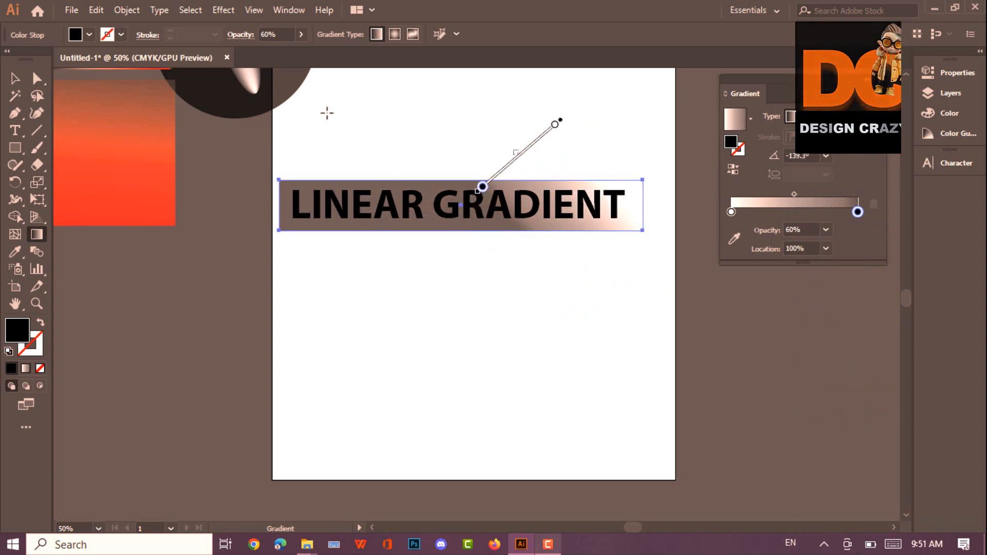
{"action": "left_click", "coordinate": [15, 78]}
{"action": "left_click", "coordinate": [429, 124]}
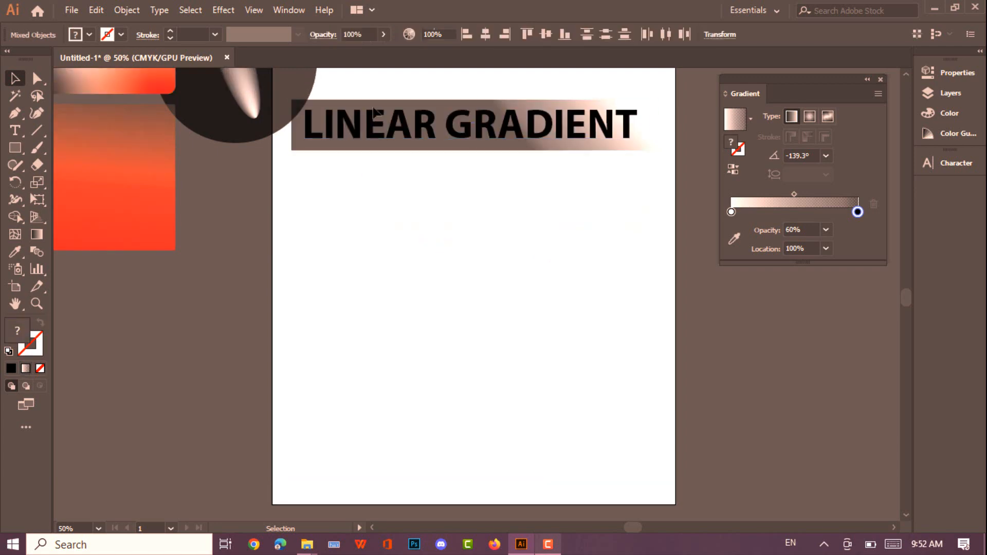
{"action": "left_click", "coordinate": [372, 204]}
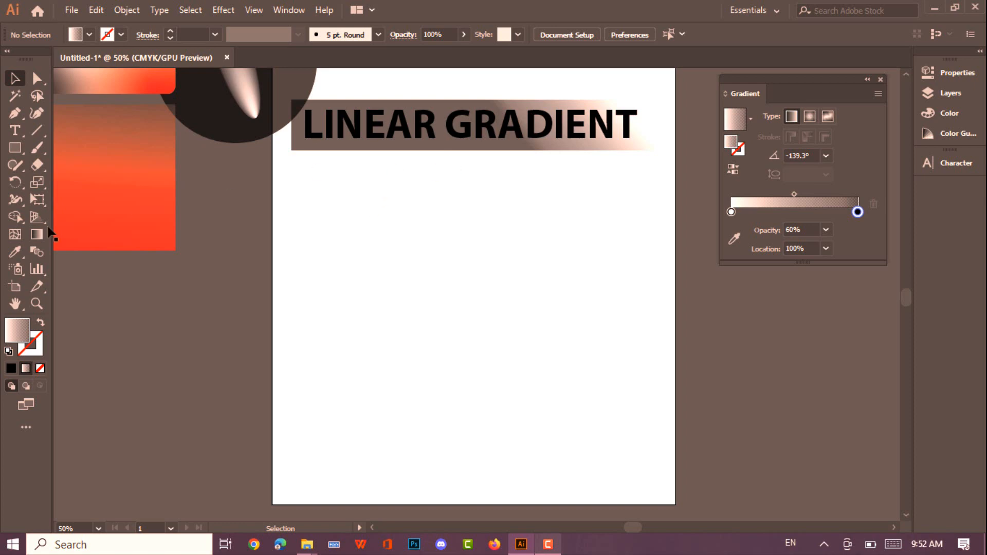
Step: Draw a gradient-filled circle below the heading and set its black color stop's opacity to 100%
{"action": "left_click_drag", "start_coordinate": [21, 149], "coordinate": [98, 182]}
{"action": "left_click_drag", "start_coordinate": [363, 242], "coordinate": [499, 379]}
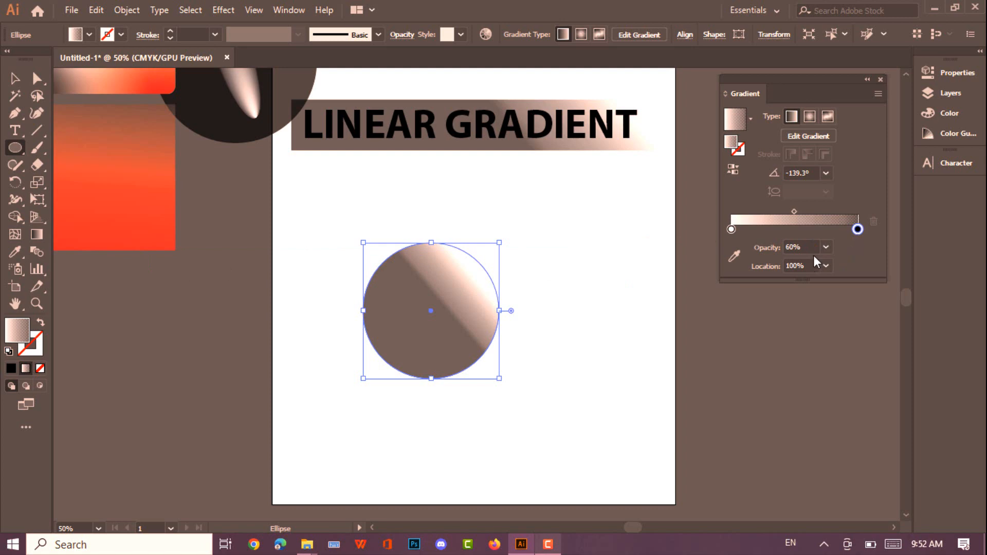
{"action": "left_click", "coordinate": [825, 249]}
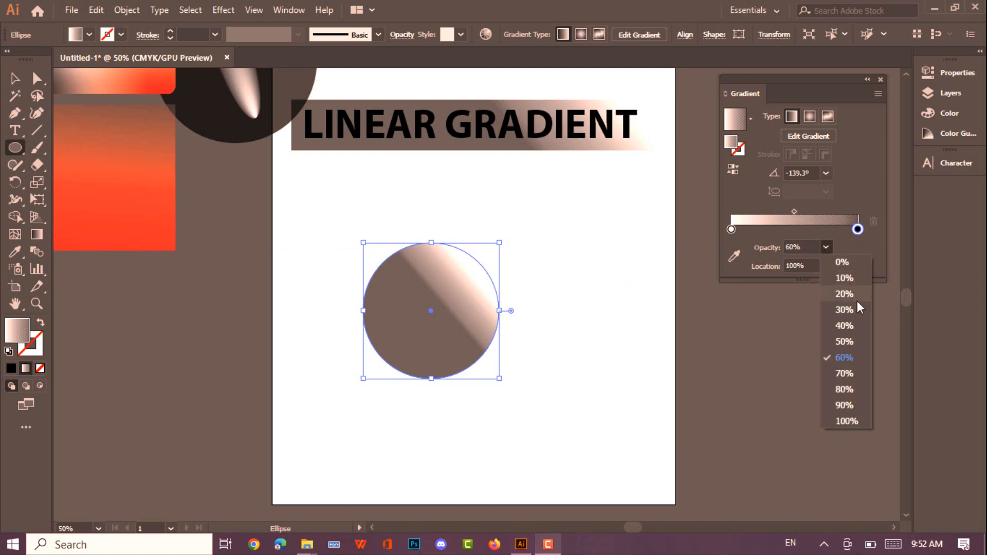
{"action": "left_click", "coordinate": [844, 278]}
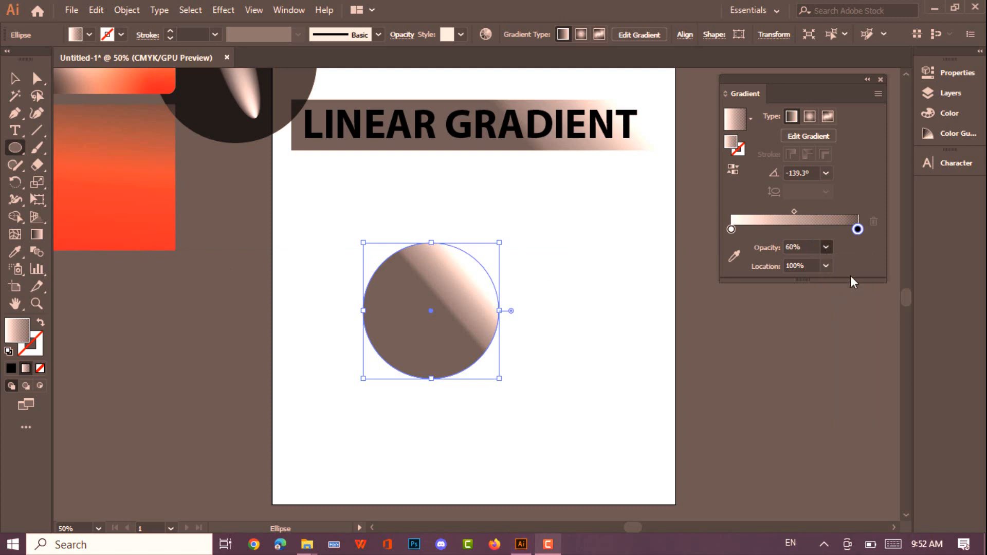
{"action": "left_click", "coordinate": [824, 248]}
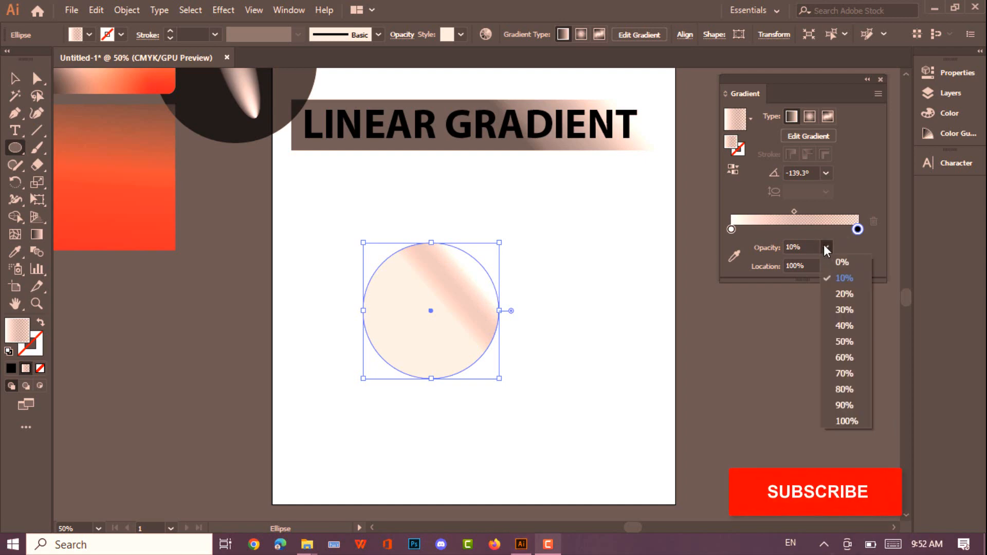
{"action": "left_click", "coordinate": [846, 422]}
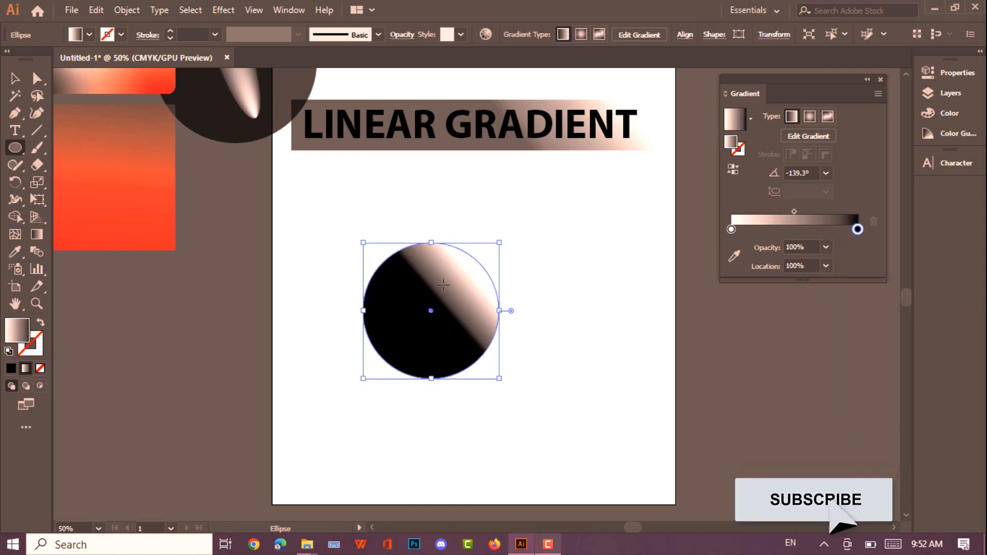
Step: Change the circle's fill to a radial gradient and redirect it from an upper-left highlight outward at about 145.2° with the Gradient tool
{"action": "left_click", "coordinate": [808, 117]}
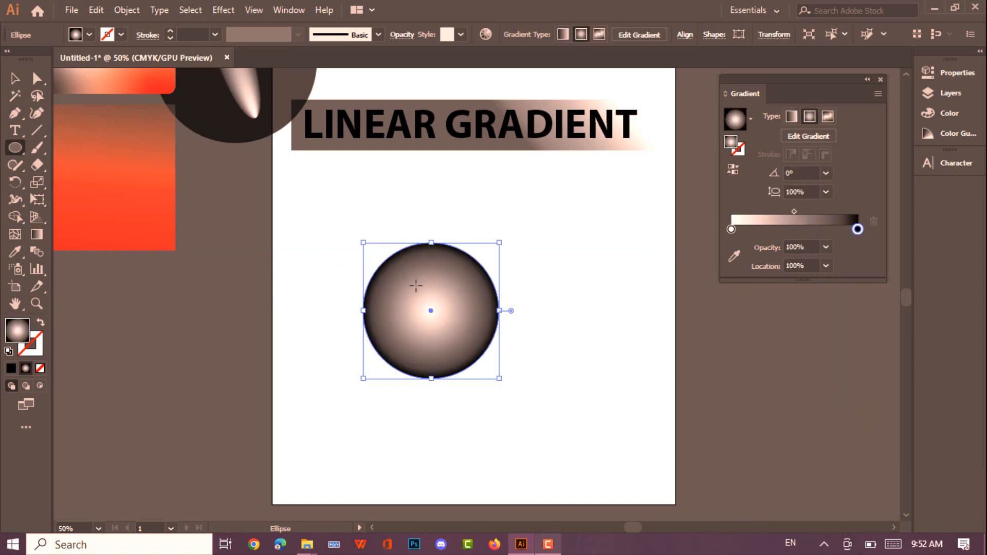
{"action": "left_click_drag", "start_coordinate": [420, 289], "coordinate": [506, 378]}
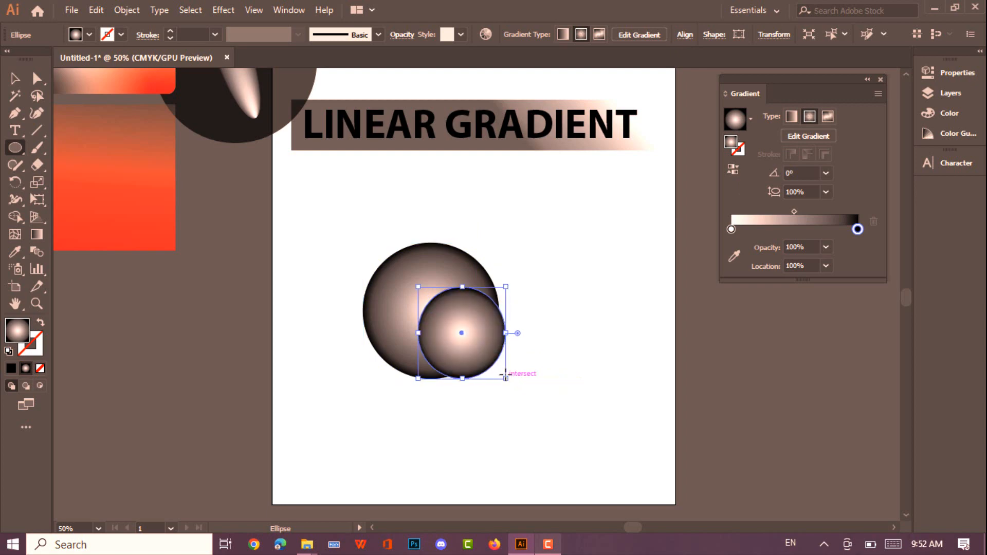
{"action": "key", "text": "ctrl+z"}
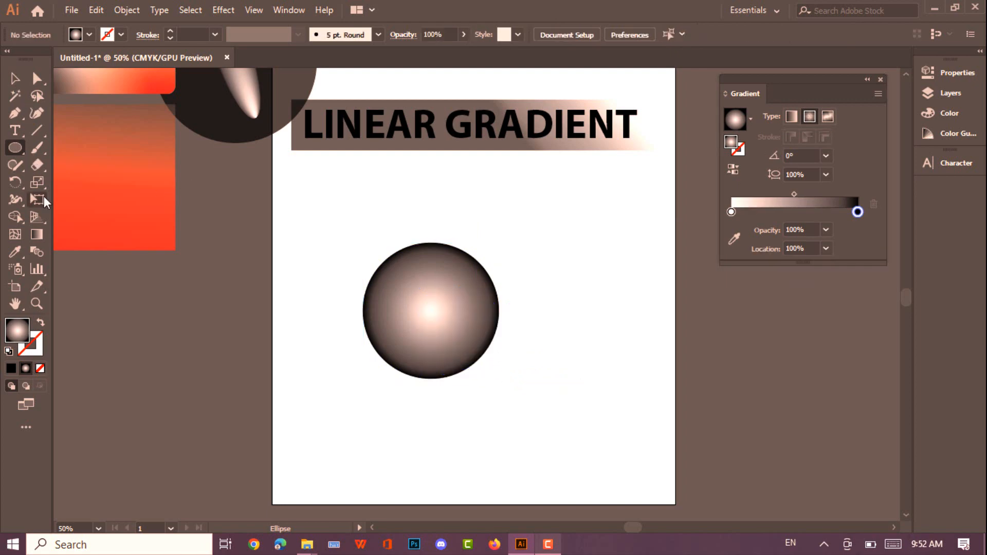
{"action": "left_click", "coordinate": [37, 234]}
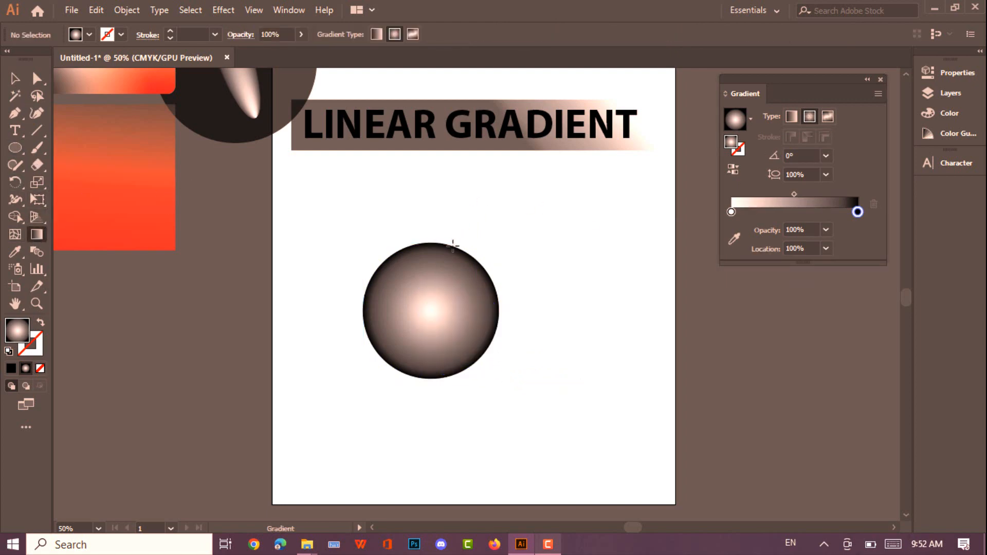
{"action": "left_click_drag", "start_coordinate": [409, 276], "coordinate": [298, 201]}
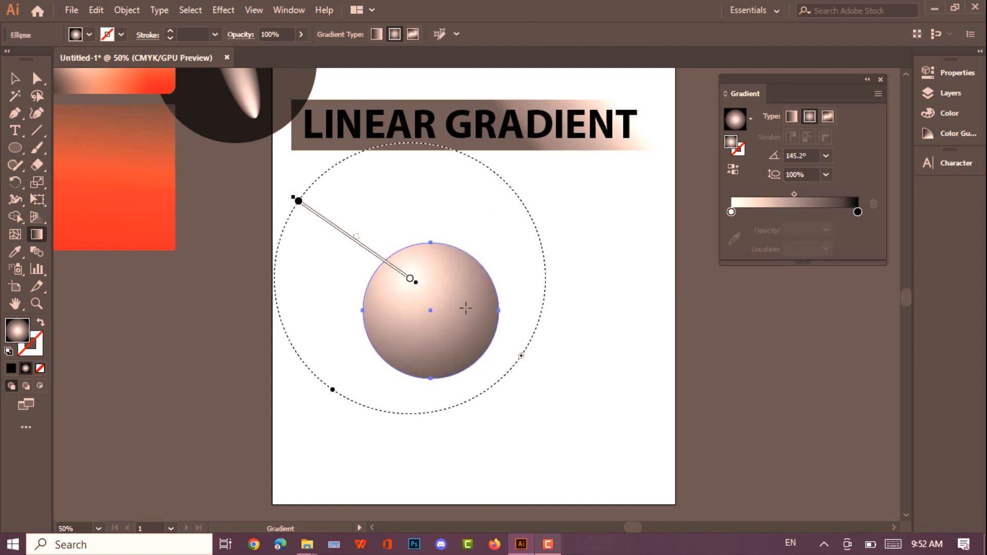
Step: Reposition the circle's radial gradient stops, placing the white stop at about 8.8% and the black stop at about 76.8%
{"action": "left_click", "coordinate": [409, 279]}
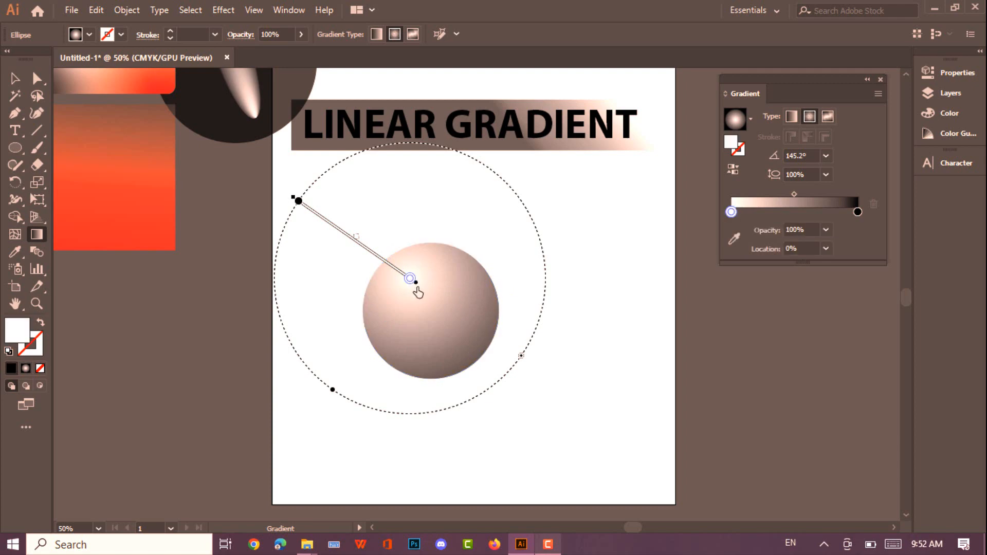
{"action": "left_click_drag", "start_coordinate": [397, 273], "coordinate": [389, 265]}
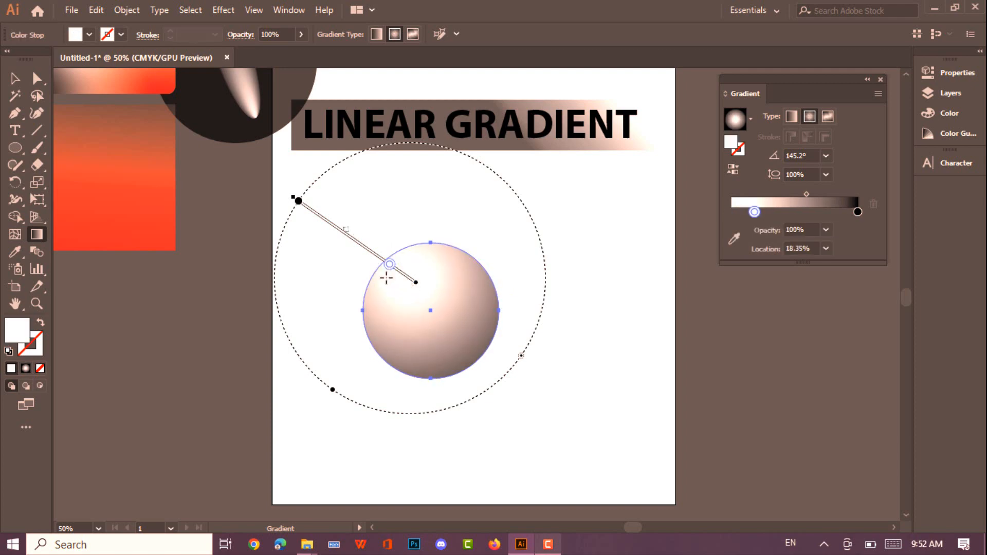
{"action": "left_click_drag", "start_coordinate": [298, 201], "coordinate": [301, 203]}
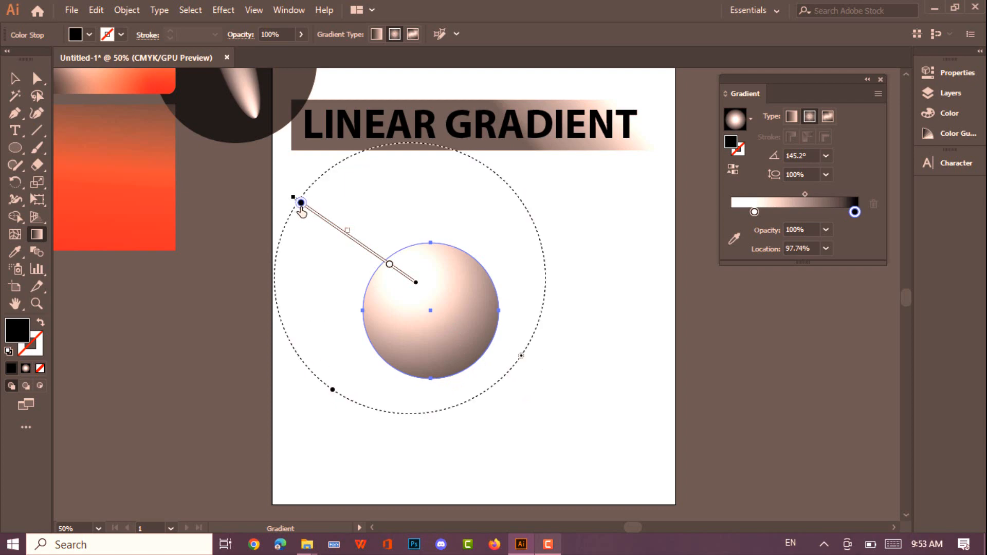
{"action": "mouse_move", "coordinate": [300, 211]}
{"action": "left_mouse_down"}
{"action": "mouse_move", "coordinate": [270, 229]}
{"action": "mouse_move", "coordinate": [314, 242]}
{"action": "left_mouse_up"}
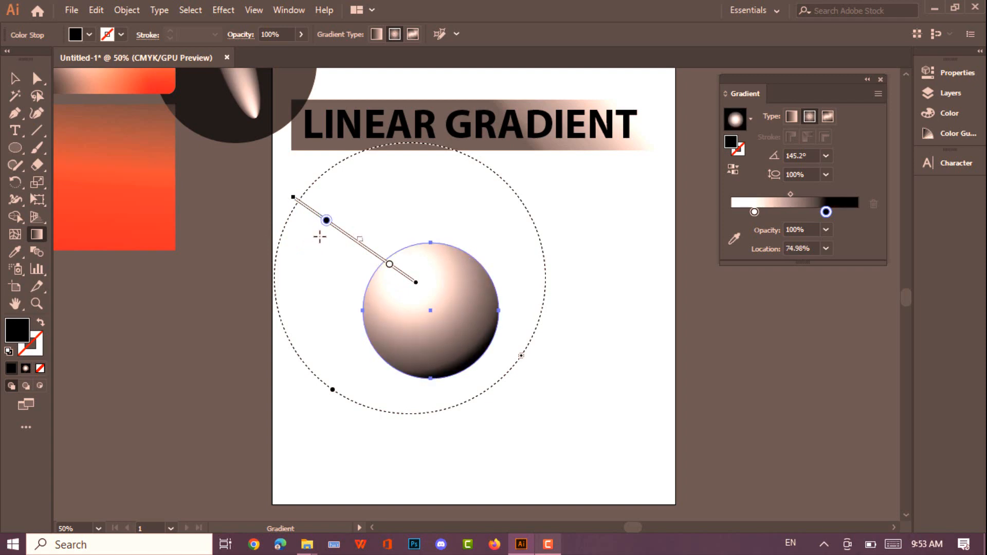
{"action": "left_click_drag", "start_coordinate": [326, 225], "coordinate": [326, 225]}
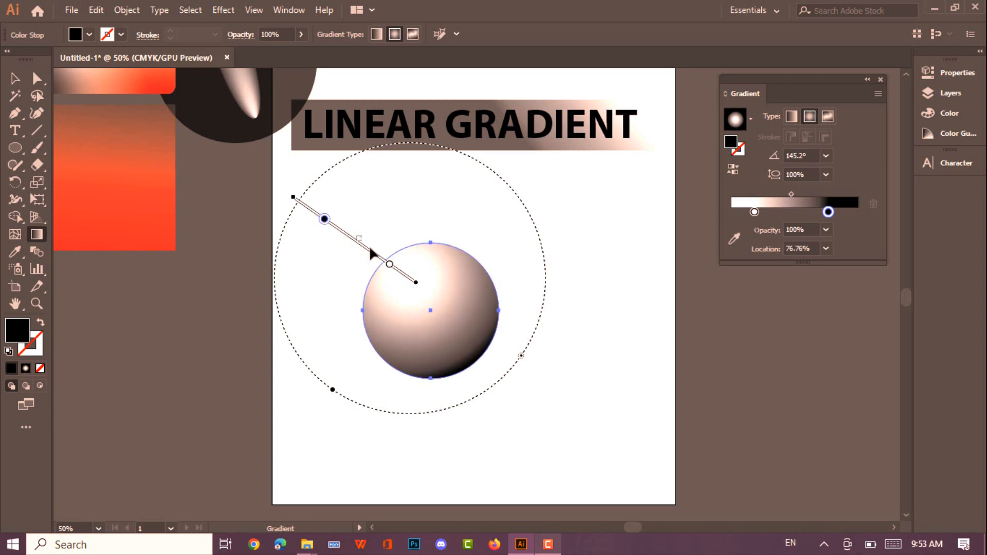
{"action": "left_click", "coordinate": [389, 265]}
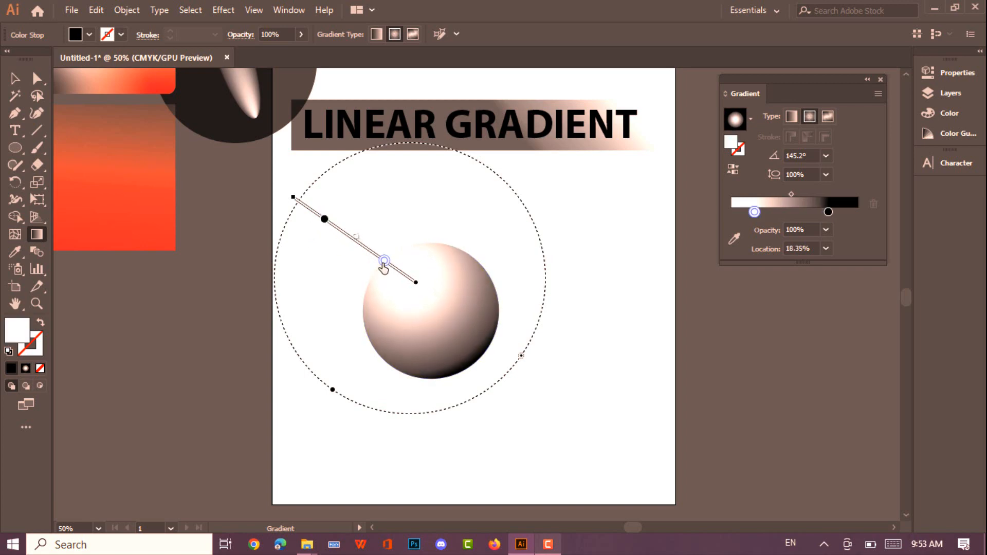
{"action": "left_click_drag", "start_coordinate": [389, 268], "coordinate": [397, 279]}
Step: Enlarge the radial gradient's radius slightly and shift the whole gradient so the highlight falls on the circle's upper-right side
{"action": "mouse_move", "coordinate": [324, 385]}
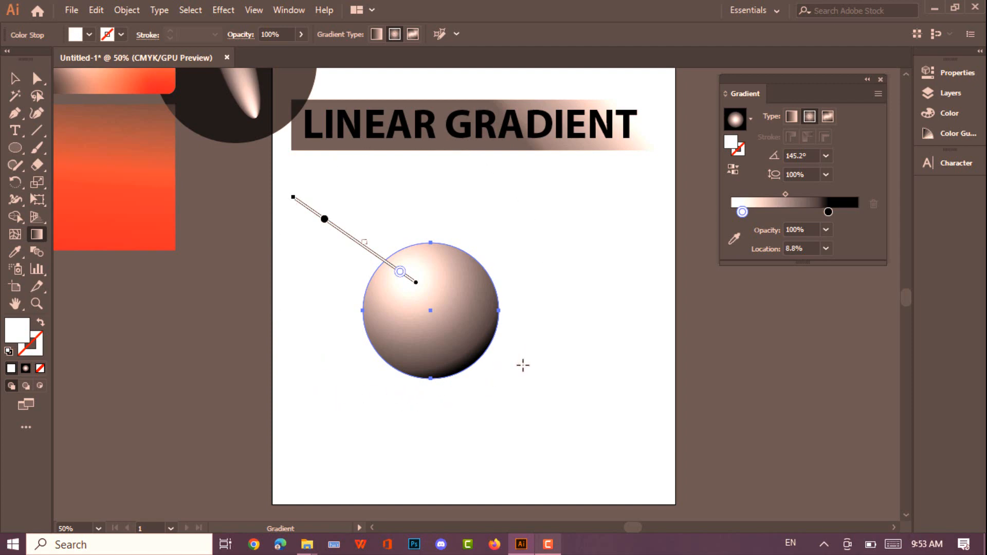
{"action": "mouse_move", "coordinate": [520, 355]}
{"action": "left_mouse_down"}
{"action": "mouse_move", "coordinate": [512, 348]}
{"action": "mouse_move", "coordinate": [523, 356]}
{"action": "left_mouse_up"}
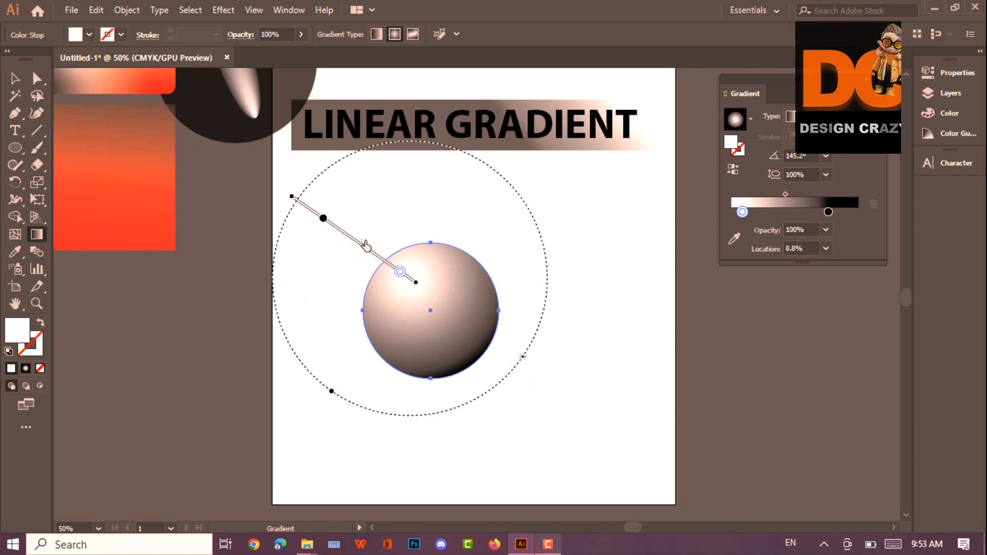
{"action": "mouse_move", "coordinate": [360, 242]}
{"action": "left_mouse_down"}
{"action": "mouse_move", "coordinate": [376, 261]}
{"action": "mouse_move", "coordinate": [380, 247]}
{"action": "mouse_move", "coordinate": [408, 253]}
{"action": "left_mouse_up"}
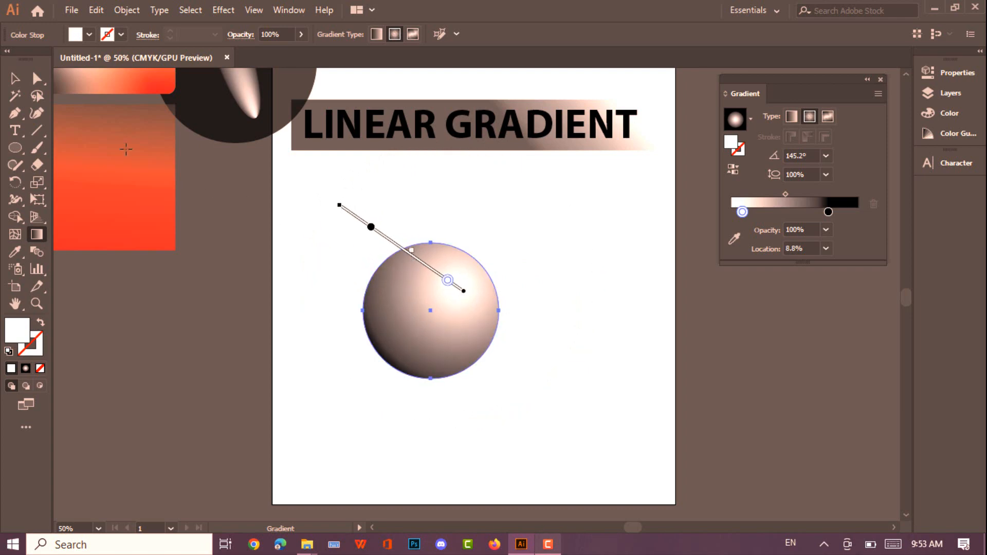
Step: Move the shaded sphere up and to the right so it sits just under the right end of the heading
{"action": "left_click", "coordinate": [15, 78]}
{"action": "key", "text": "ctrl+h"}
{"action": "left_click_drag", "start_coordinate": [435, 315], "coordinate": [572, 249]}
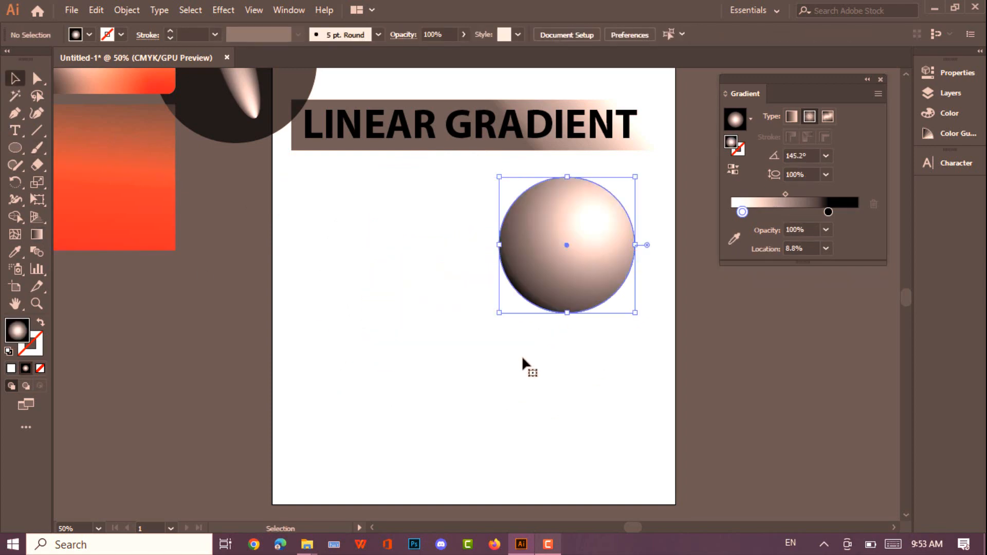
{"action": "left_click", "coordinate": [522, 357]}
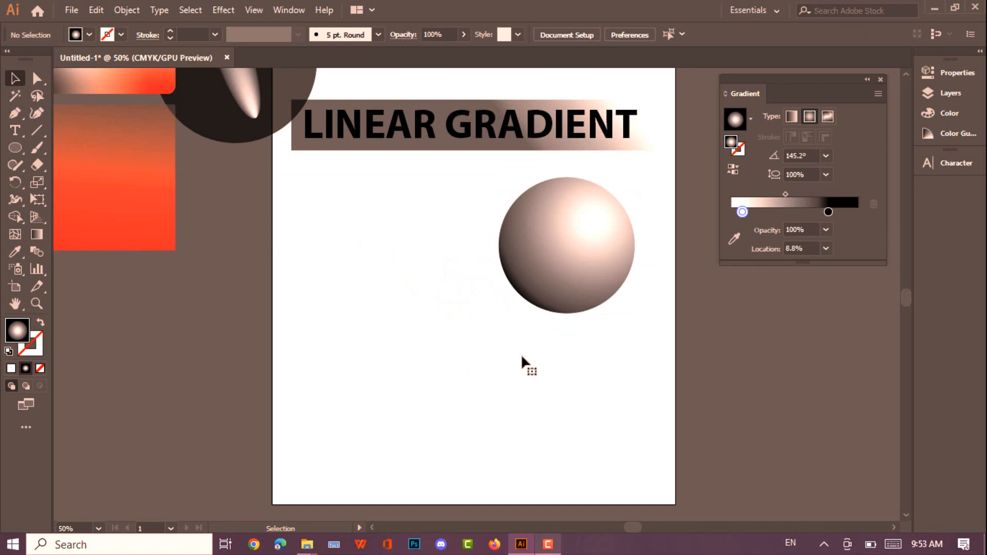
{"action": "left_click_drag", "start_coordinate": [591, 273], "coordinate": [607, 261]}
{"action": "left_click", "coordinate": [392, 152]}
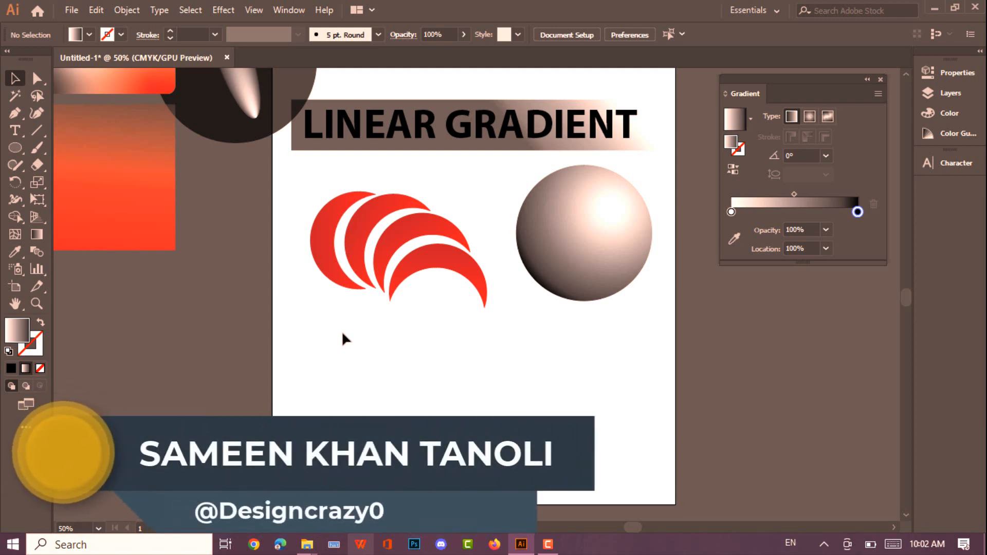
Step: Select the four red crescents and darken their gradient's end color stop to deep red by raising its CMYK black value
{"action": "left_click_drag", "start_coordinate": [307, 176], "coordinate": [439, 313]}
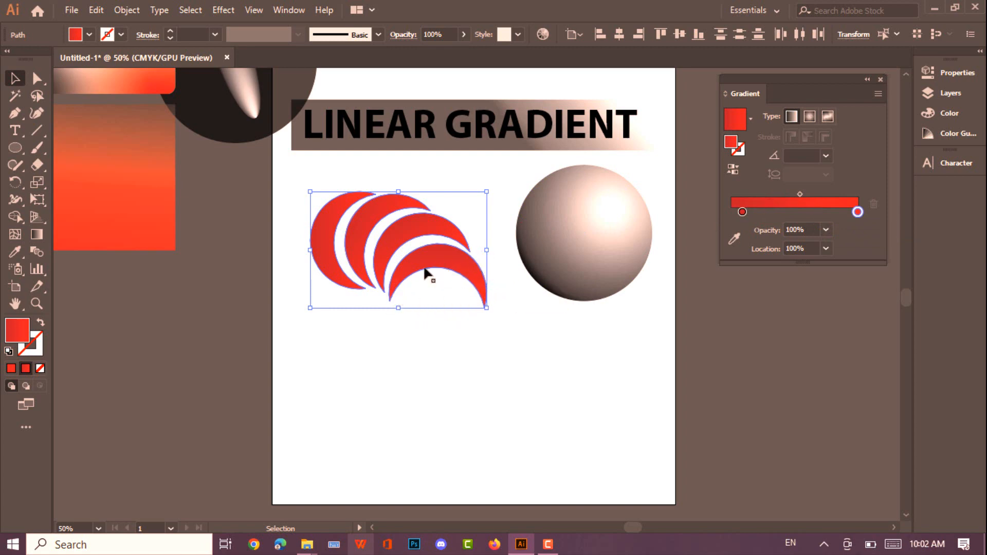
{"action": "double_click", "coordinate": [857, 211]}
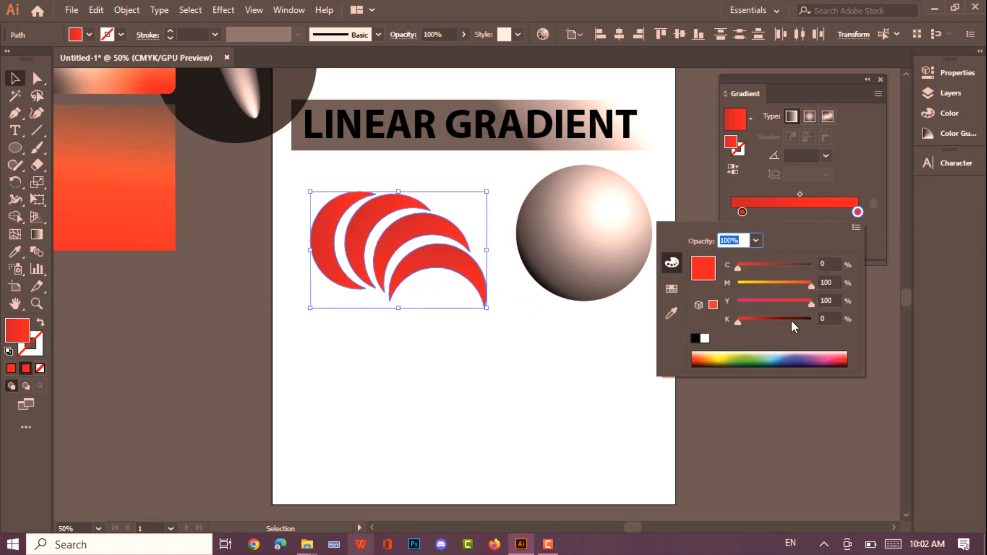
{"action": "left_click", "coordinate": [677, 289]}
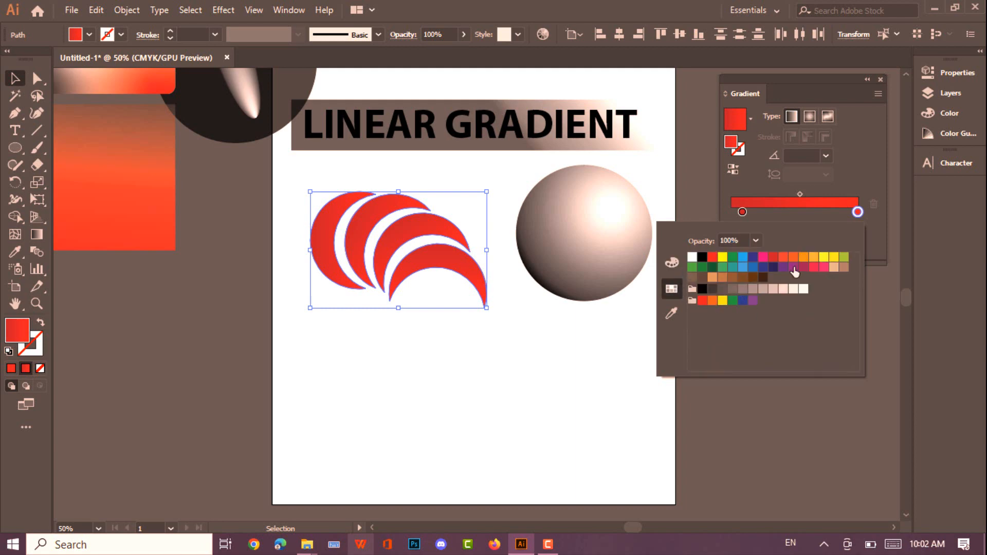
{"action": "left_click", "coordinate": [677, 266]}
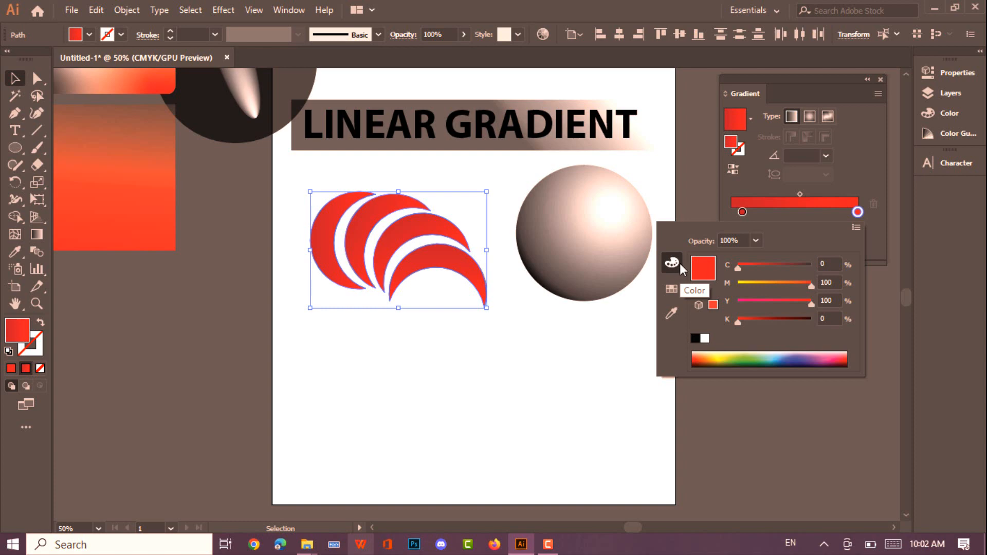
{"action": "left_click", "coordinate": [856, 228]}
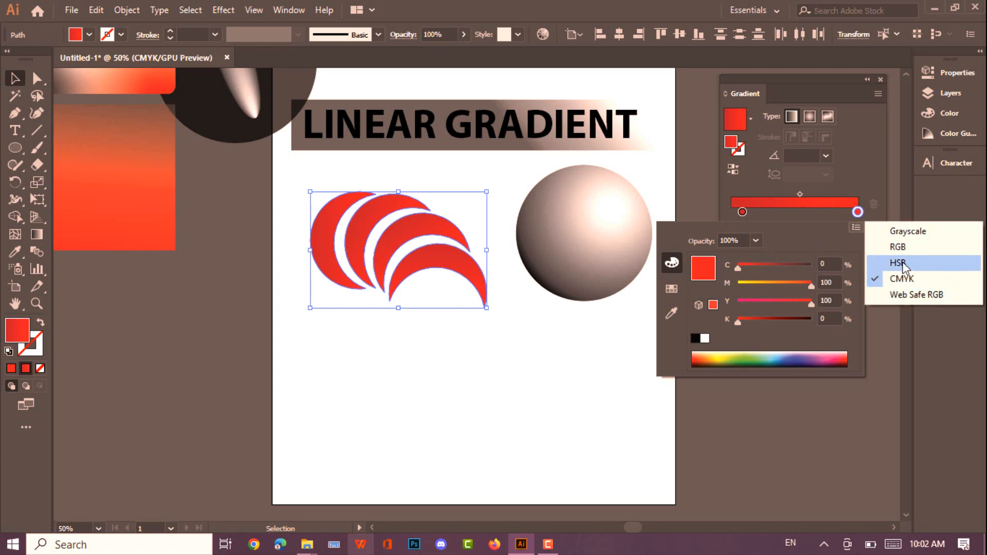
{"action": "left_click", "coordinate": [902, 279]}
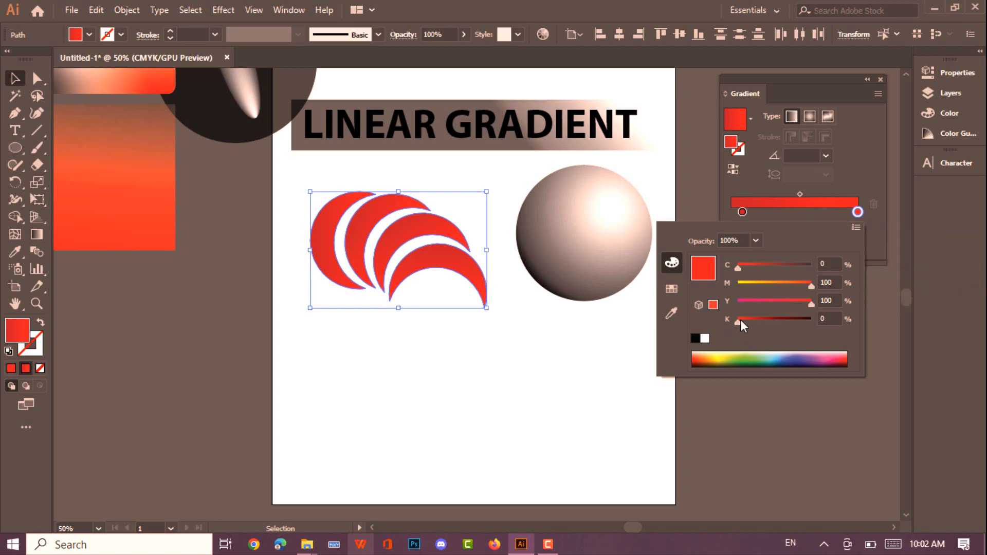
{"action": "left_click_drag", "start_coordinate": [738, 322], "coordinate": [793, 322]}
{"action": "left_click", "coordinate": [841, 208]}
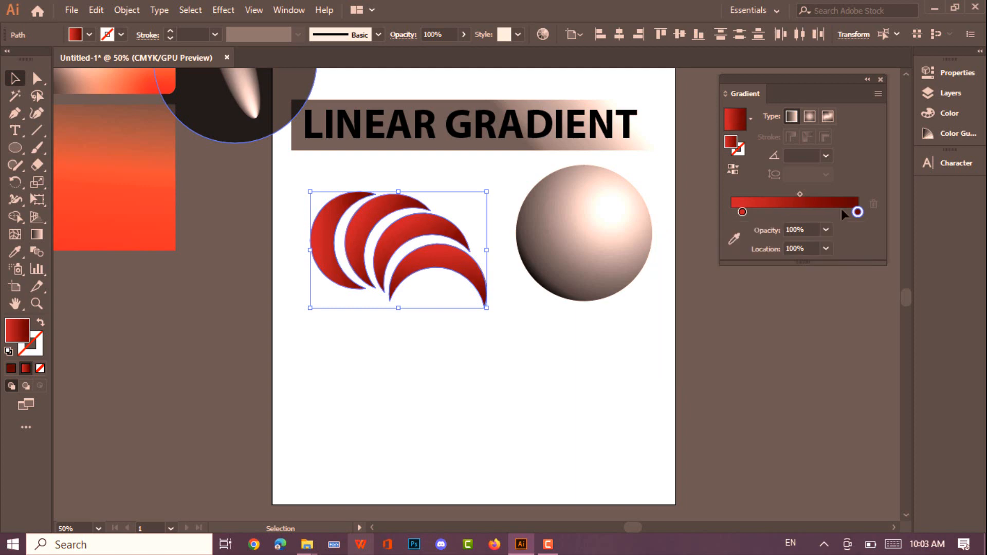
Step: Run the gradient across all four crescents together with the Gradient tool, from bright red at lower right to dark red at upper left
{"action": "left_click", "coordinate": [36, 236]}
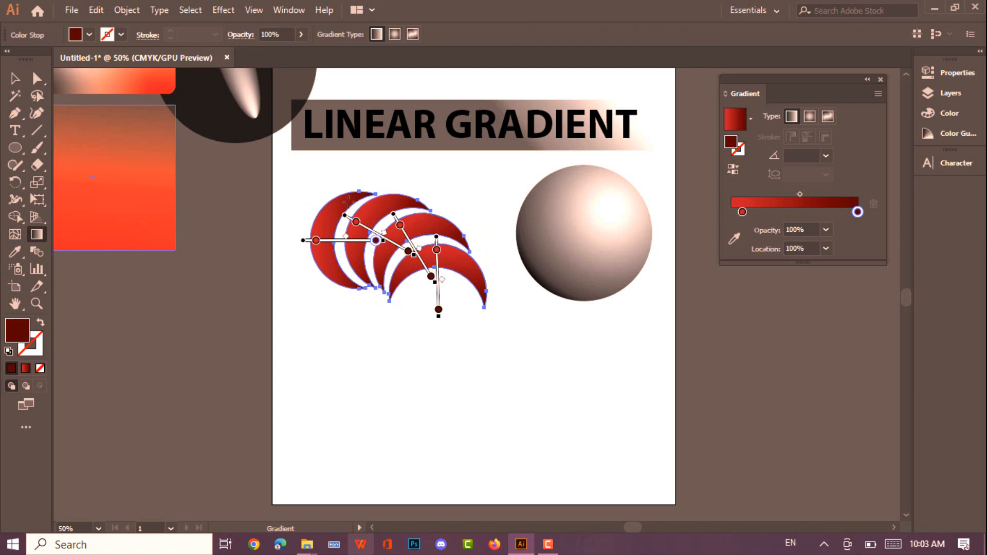
{"action": "mouse_move", "coordinate": [319, 189]}
{"action": "left_mouse_down"}
{"action": "mouse_move", "coordinate": [369, 179]}
{"action": "mouse_move", "coordinate": [396, 212]}
{"action": "left_mouse_up"}
{"action": "left_click_drag", "start_coordinate": [383, 168], "coordinate": [486, 324]}
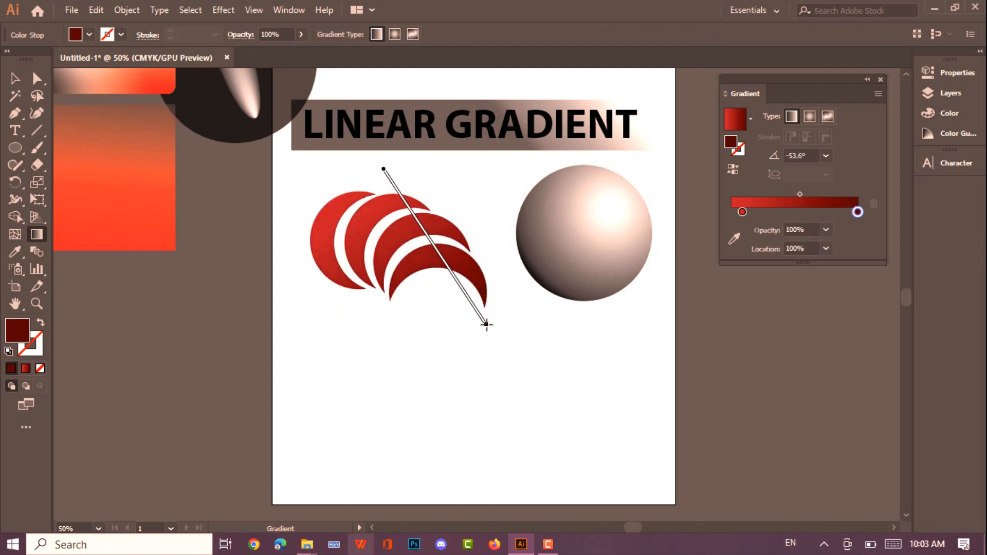
{"action": "left_click_drag", "start_coordinate": [278, 216], "coordinate": [472, 234]}
{"action": "left_click_drag", "start_coordinate": [440, 298], "coordinate": [355, 216]}
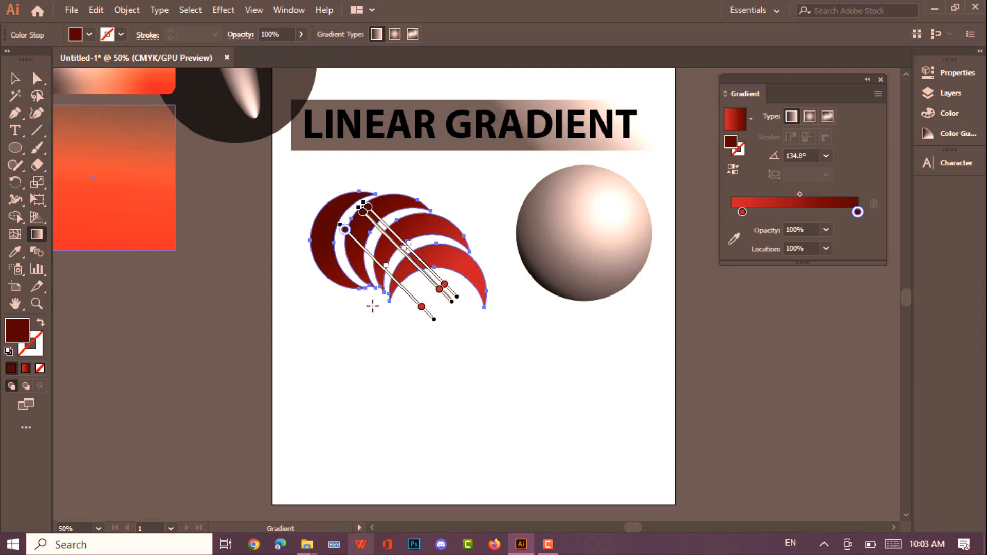
Step: Redirect only the leftmost crescent's gradient to about -88.3°, dark red at its top, with the dark stop at about 37%
{"action": "left_click", "coordinate": [14, 78]}
{"action": "left_click", "coordinate": [386, 342]}
{"action": "left_click", "coordinate": [319, 236]}
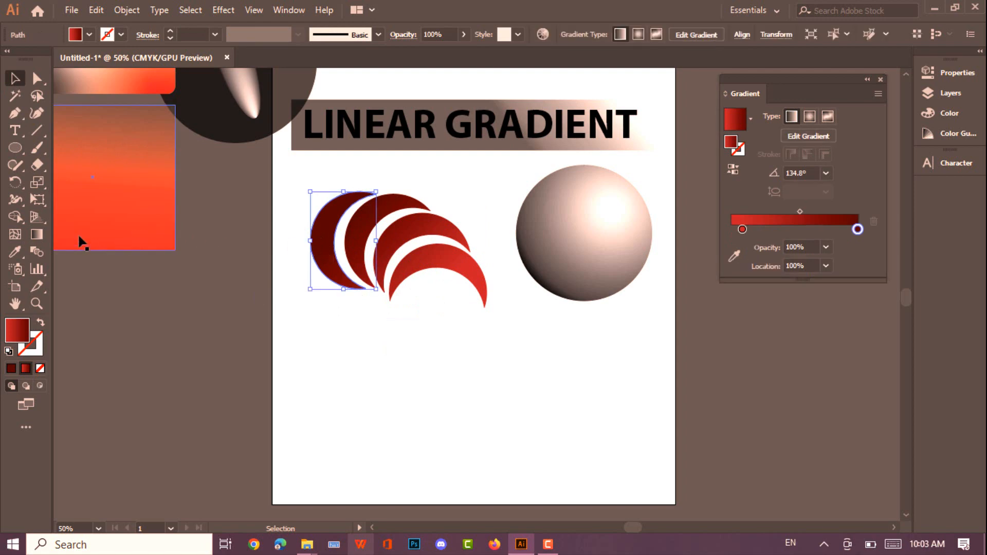
{"action": "left_click", "coordinate": [37, 234]}
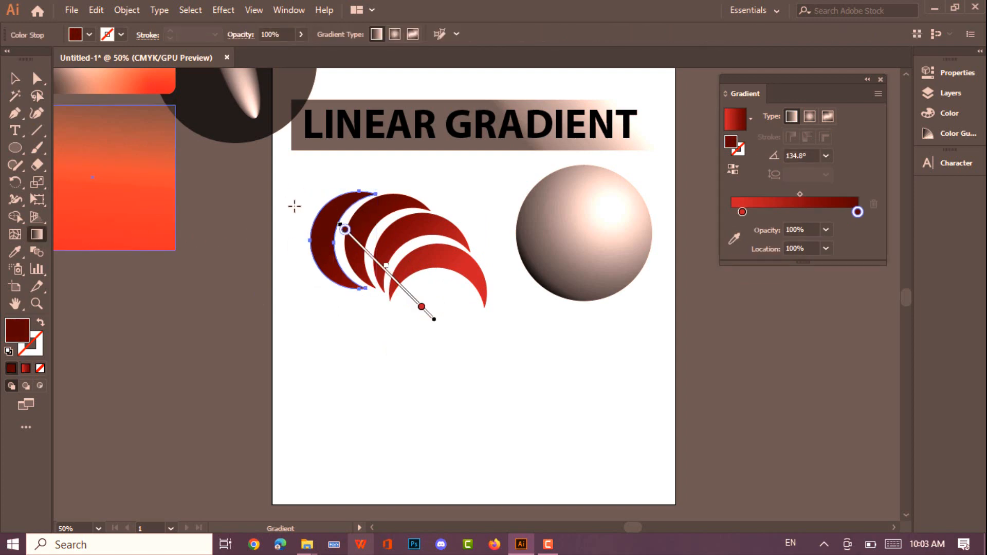
{"action": "left_click_drag", "start_coordinate": [294, 206], "coordinate": [294, 197]}
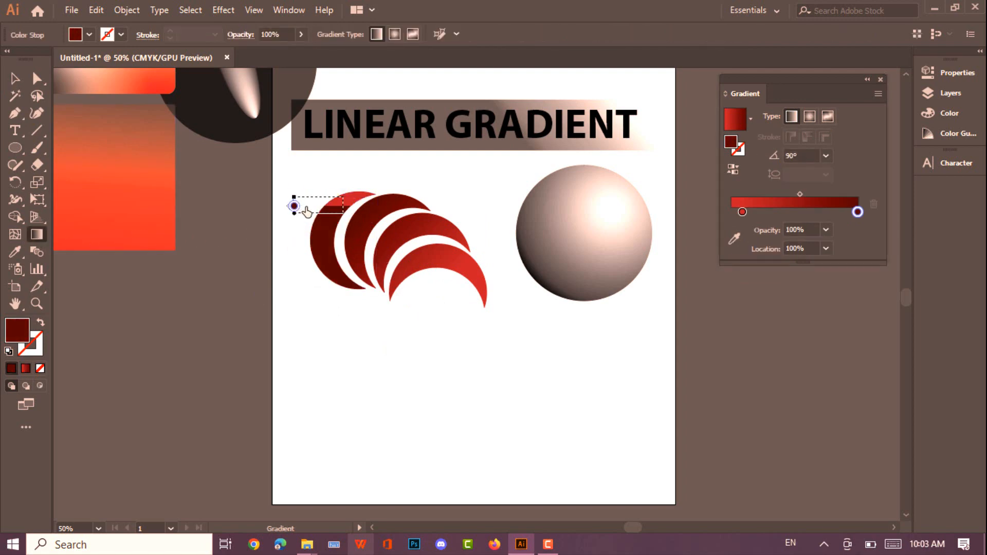
{"action": "left_click_drag", "start_coordinate": [281, 233], "coordinate": [408, 244]}
{"action": "left_click_drag", "start_coordinate": [329, 318], "coordinate": [332, 187]}
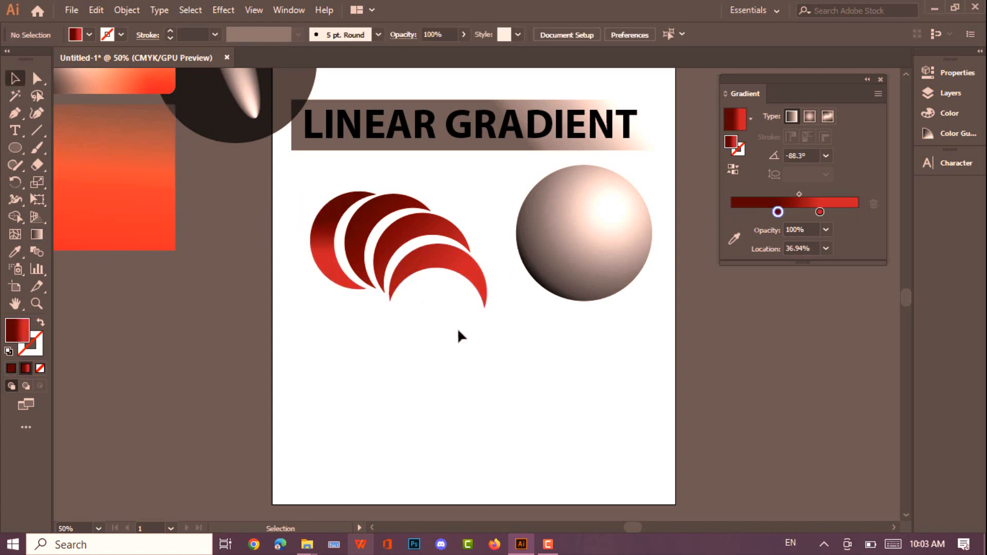